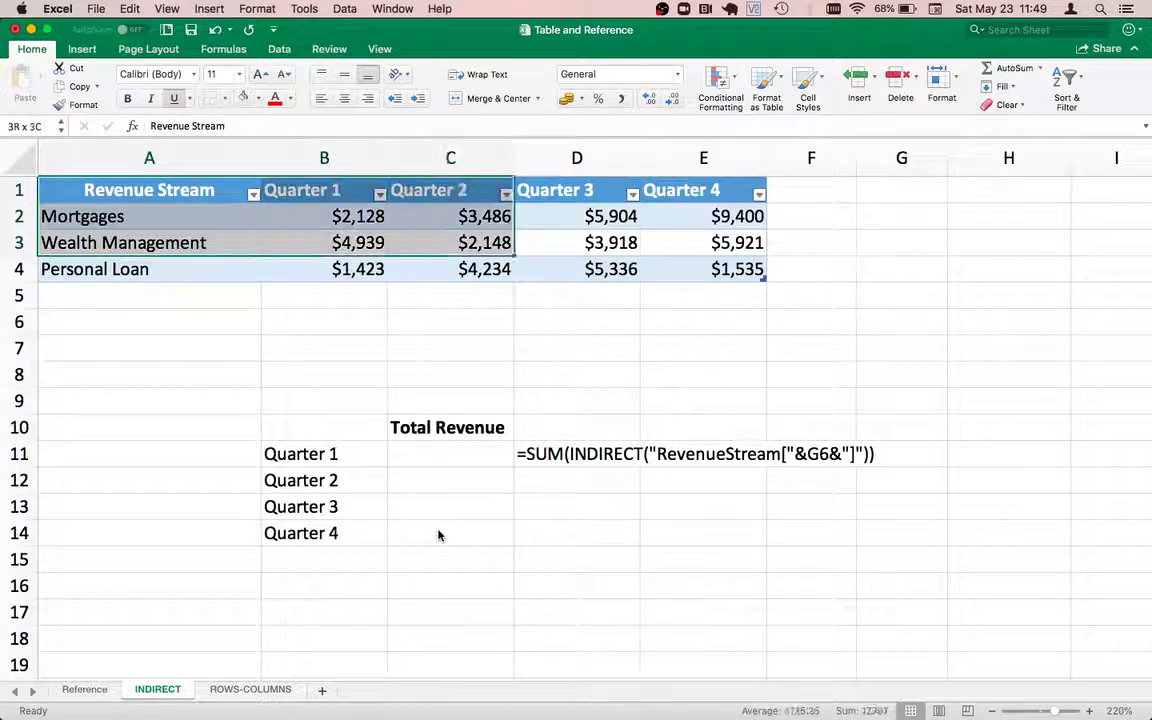
- Check the name assigned to the revenue table in its table settings
key("shift+Down")
left_click(368, 277)
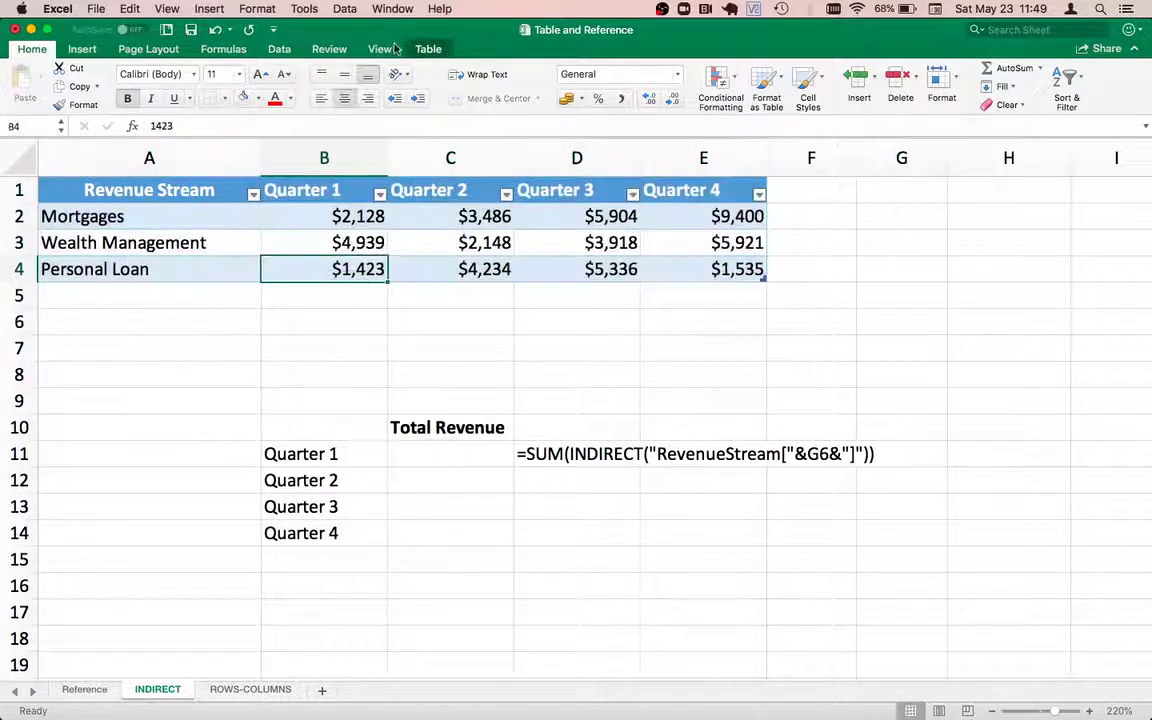
left_click(428, 49)
left_click_drag(28, 97, 79, 97)
left_click(344, 221)
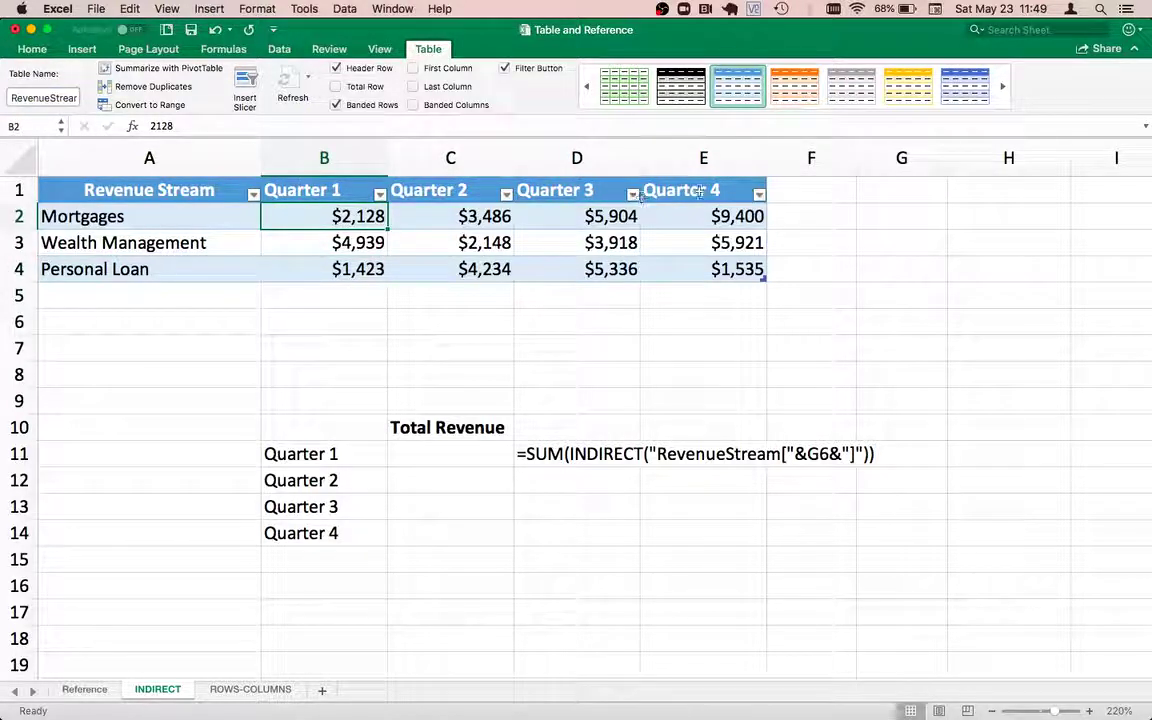
- Enter =SUM(RevenueStream[Quarter 1]) in C11 as the total revenue for Quarter 1
left_click(331, 472)
key("Up")
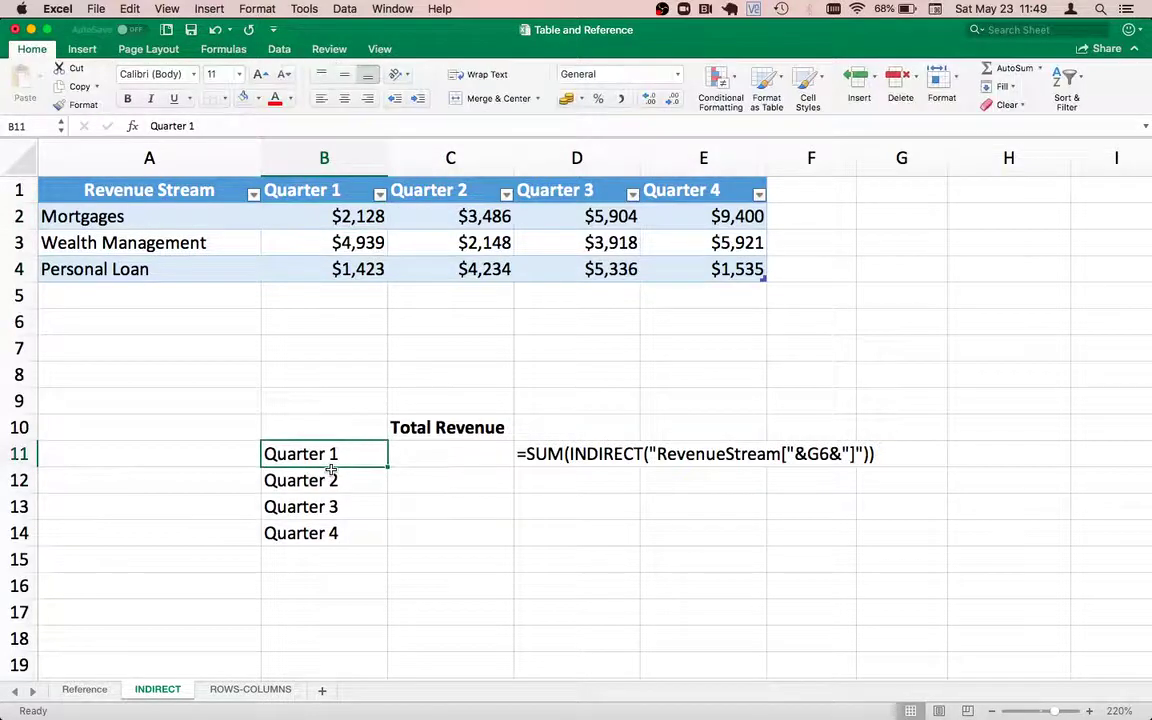
key("Right")
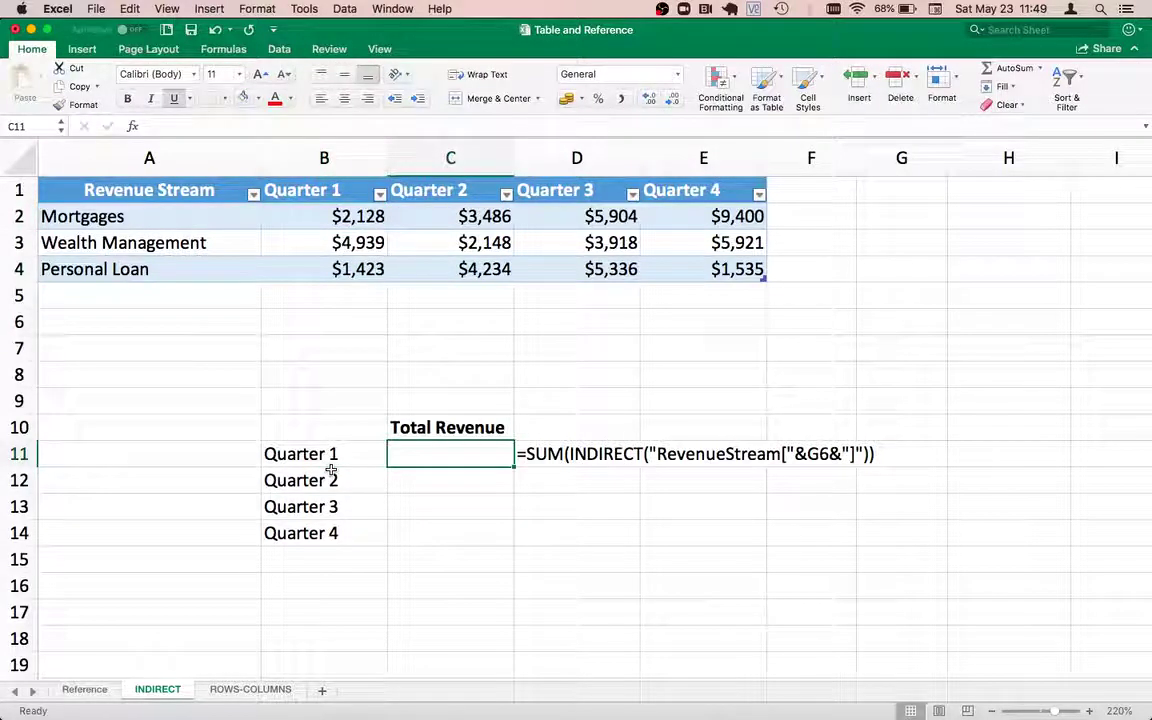
key("Up")
key("Left")
key("Down")
key("Right")
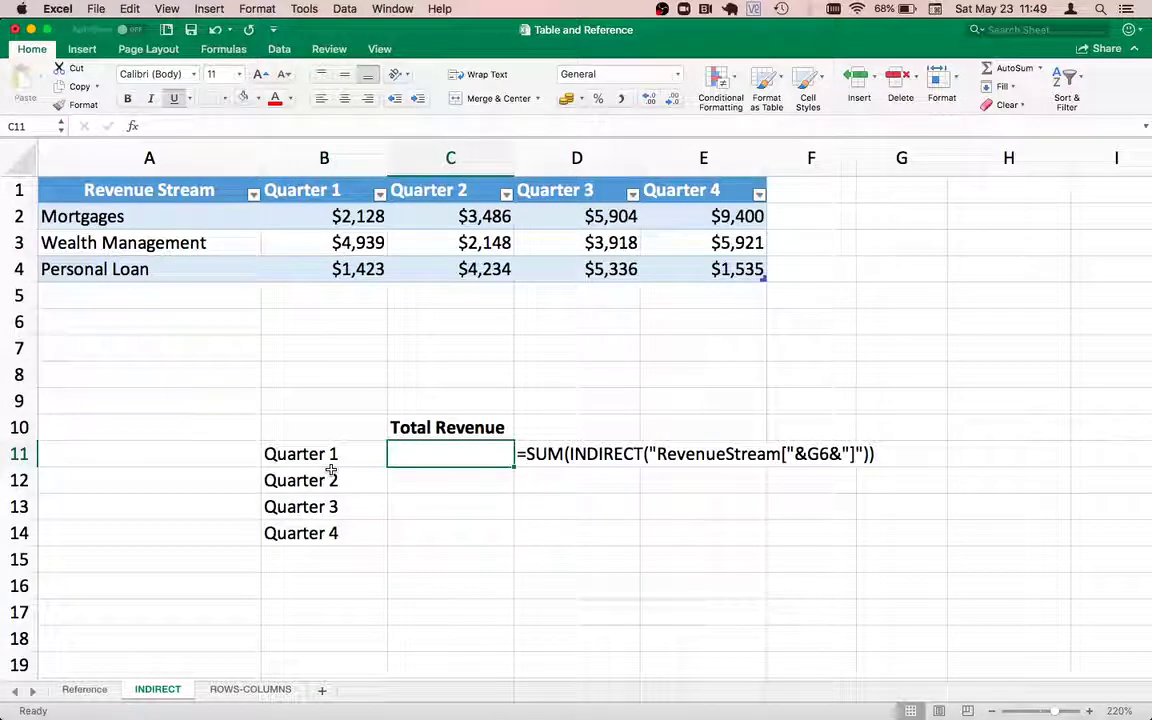
type("=S")
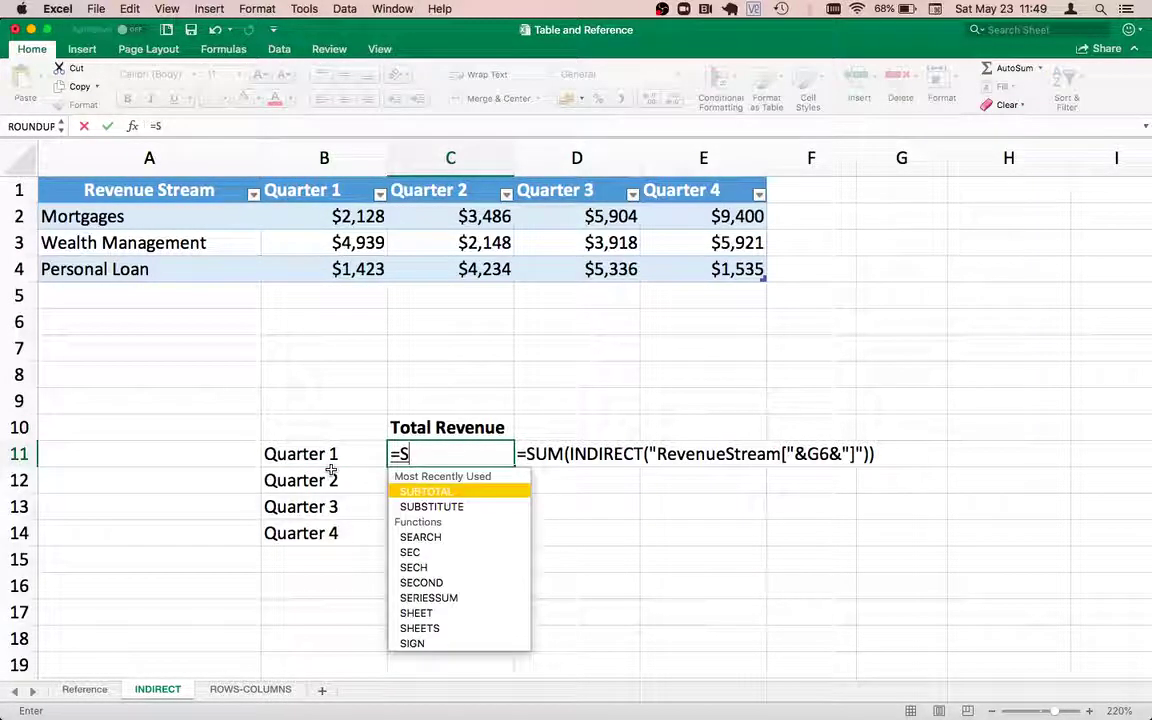
type("UM(")
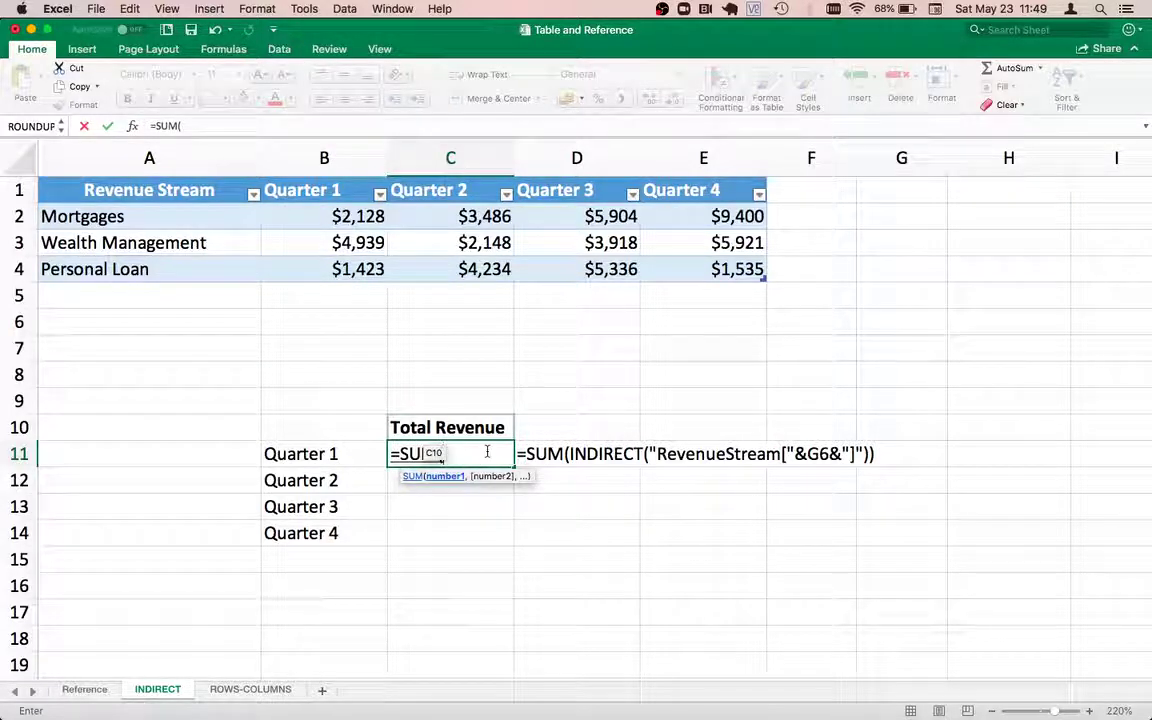
type("RE")
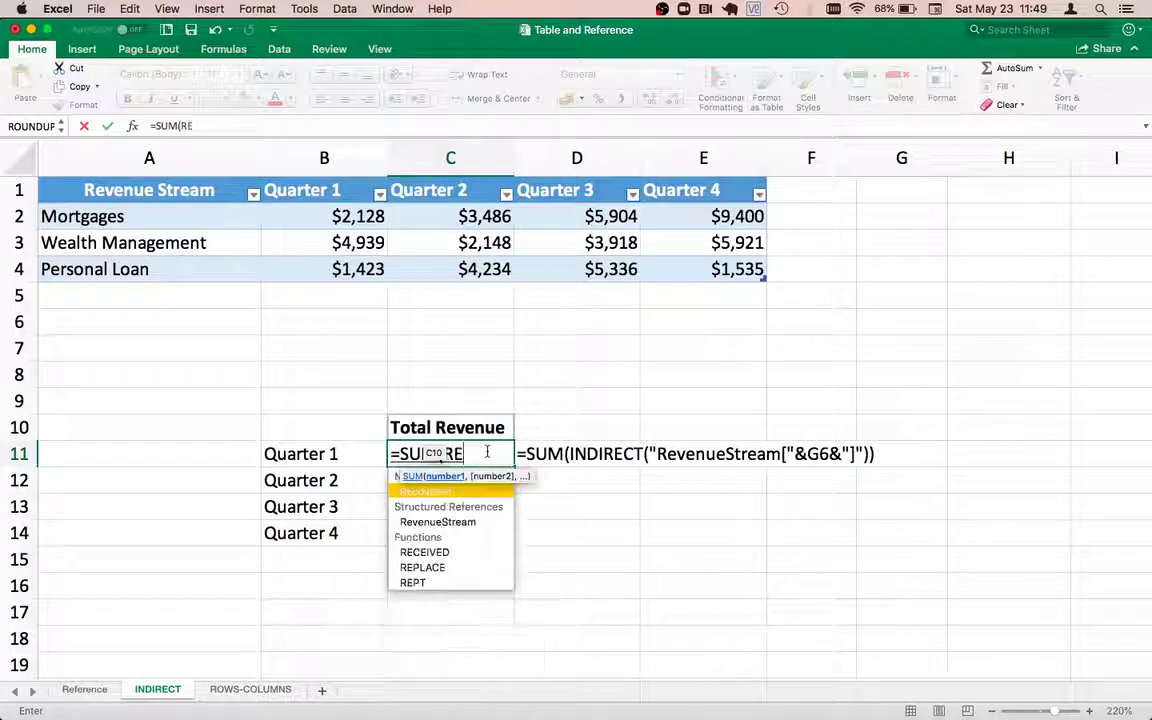
double_click(453, 522)
type("[Q")
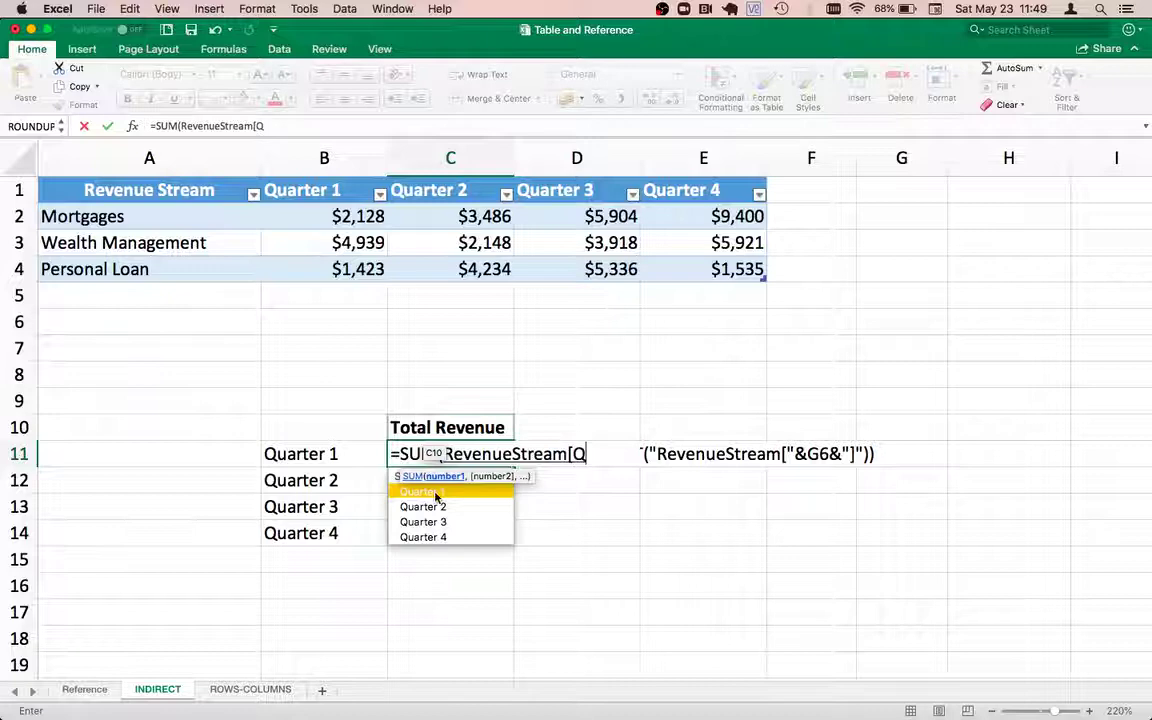
double_click(436, 493)
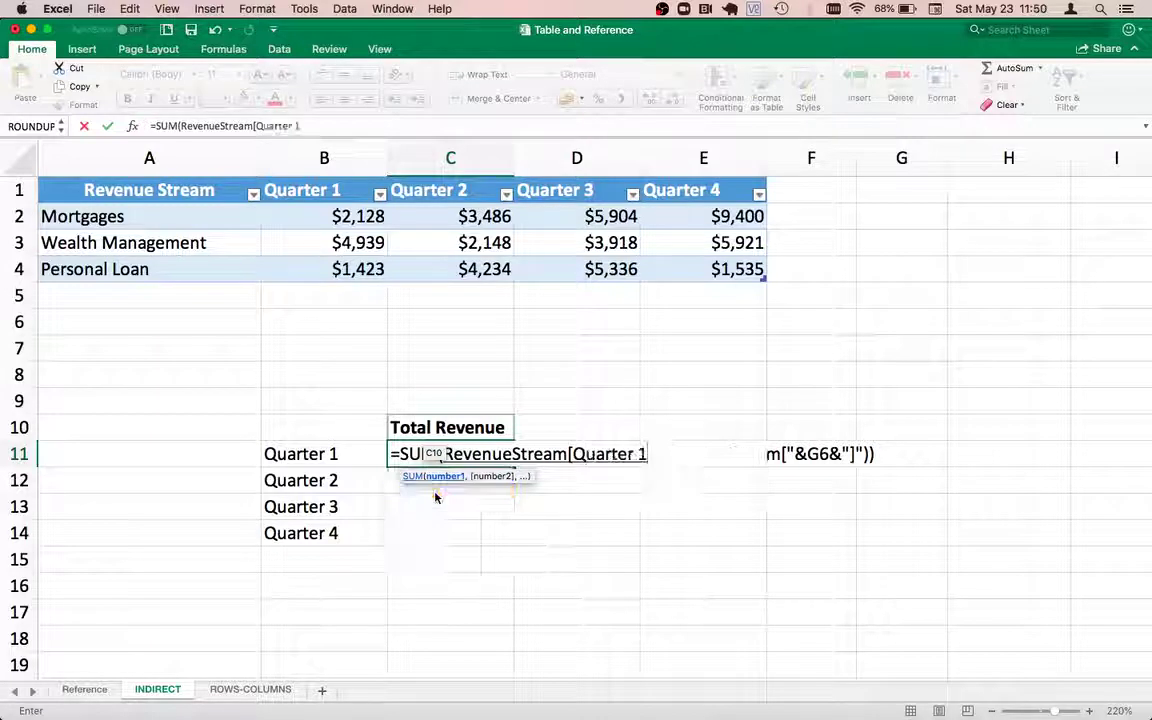
type("]")
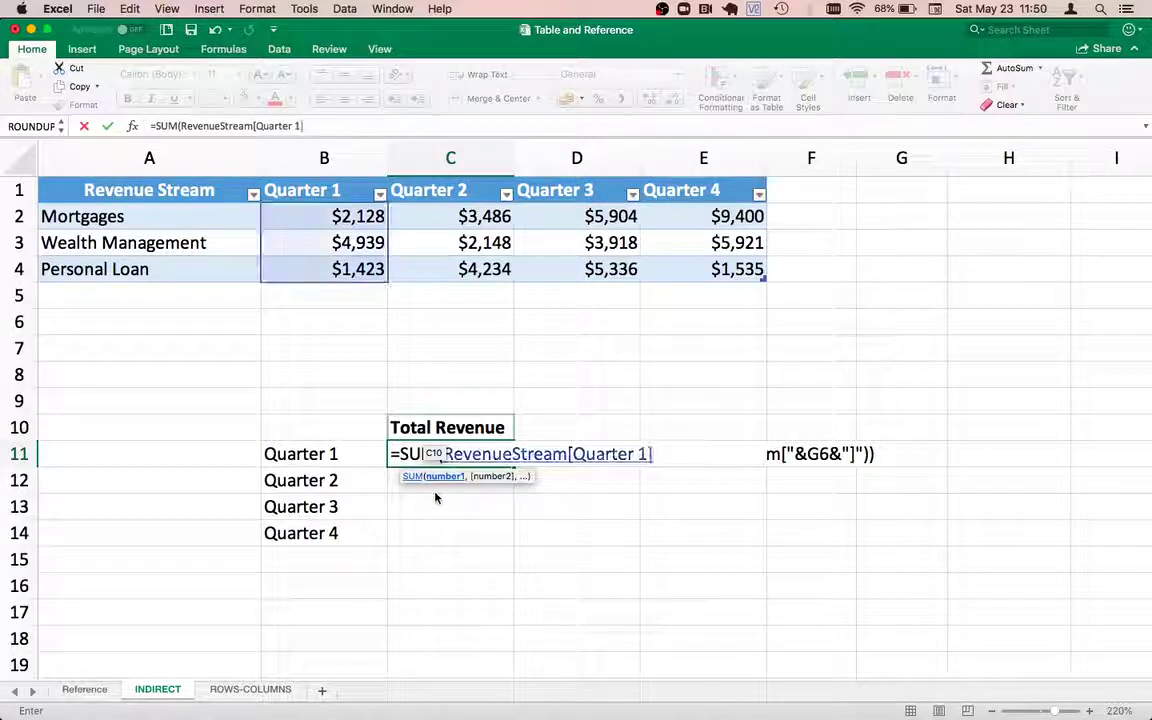
type("\")")
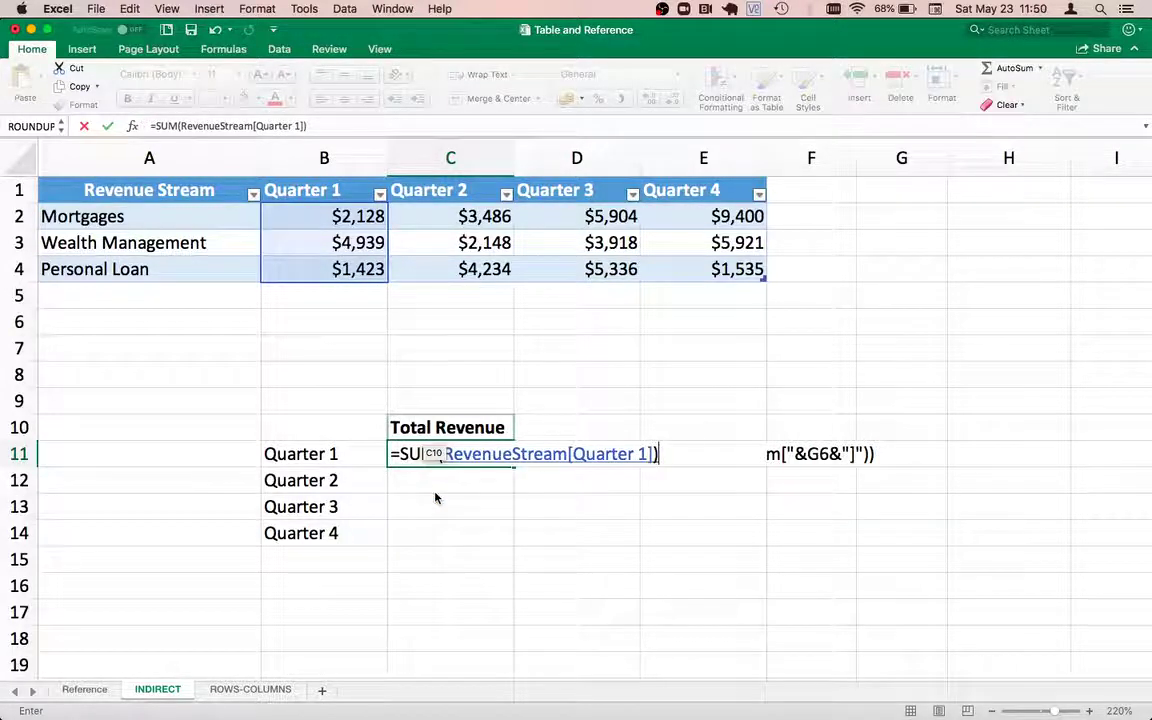
key("Return")
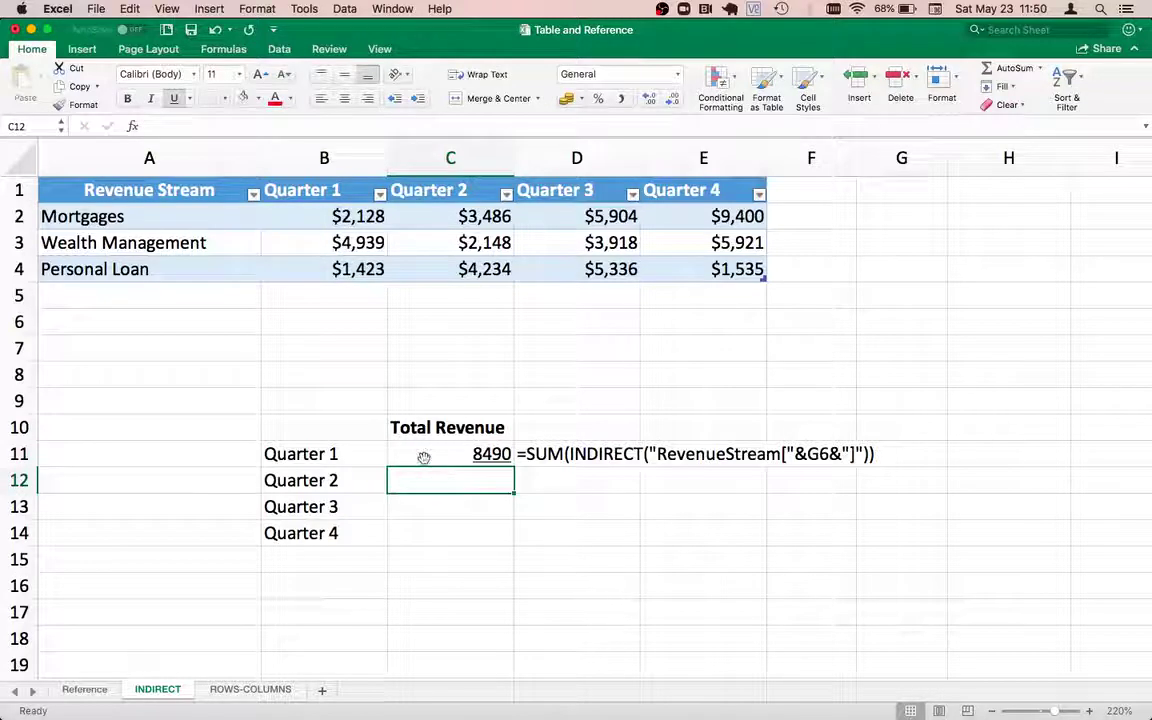
- Check the sum of the Quarter 1 amounts in B2:B4, and copy the formula in C11 down through C14
left_click(318, 216)
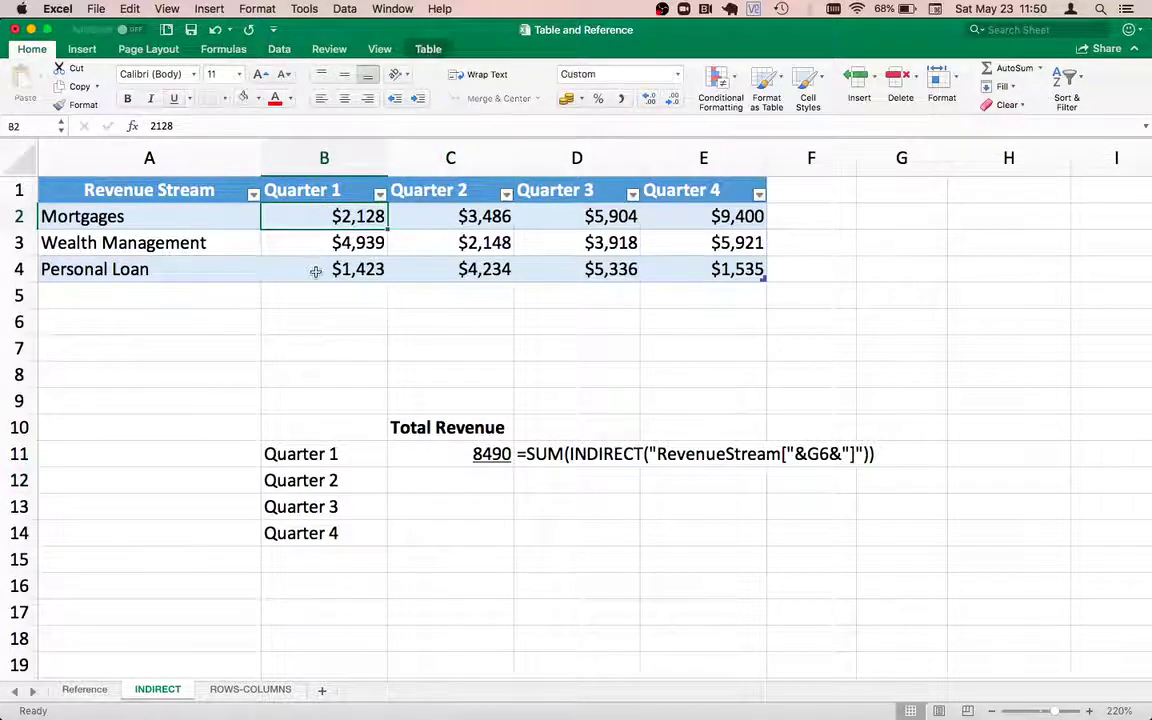
left_click_drag(318, 216, 315, 271)
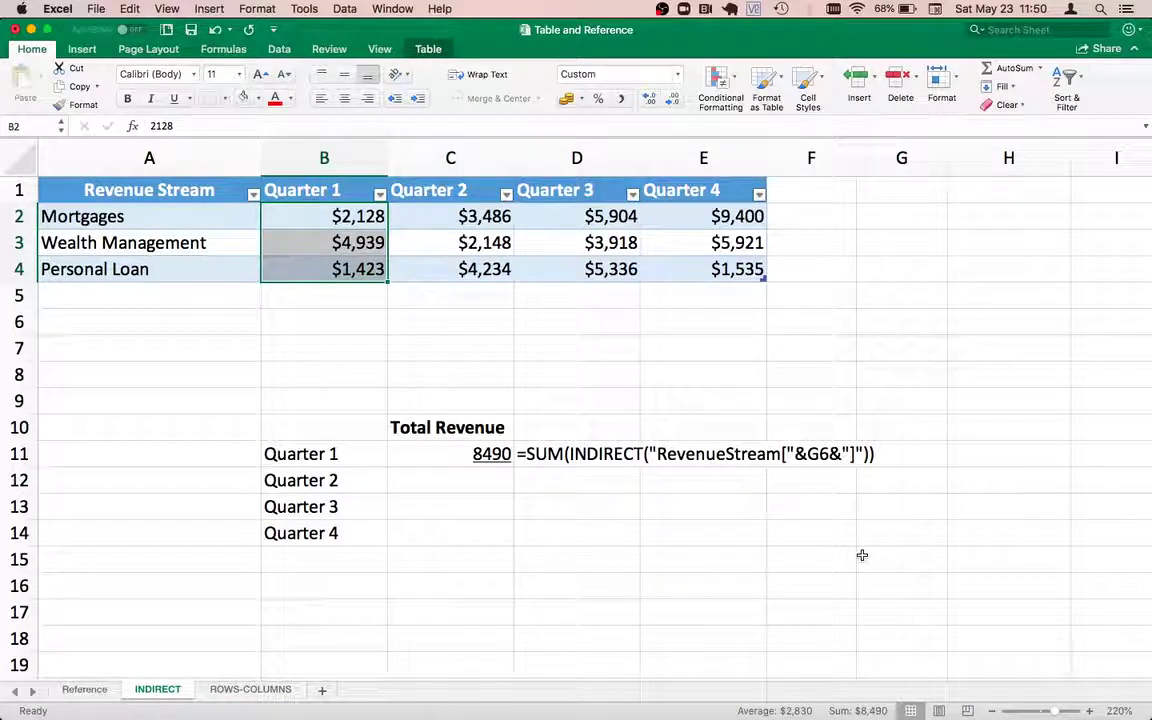
left_click(411, 463)
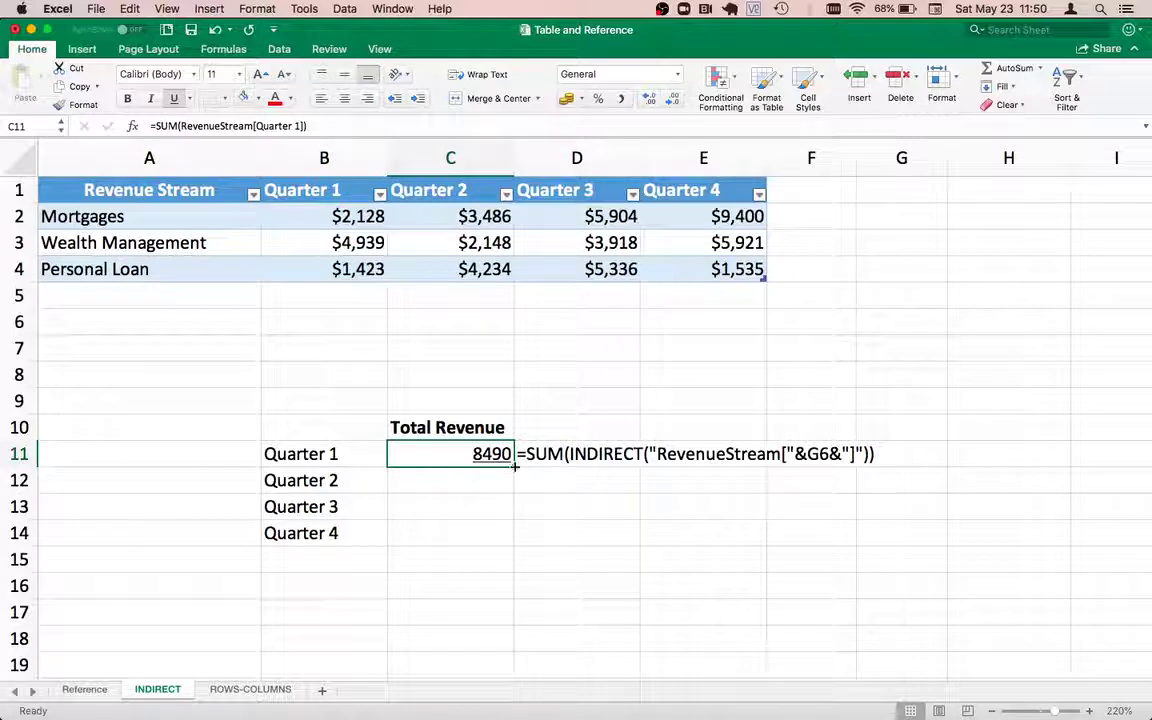
left_click_drag(514, 465, 480, 533)
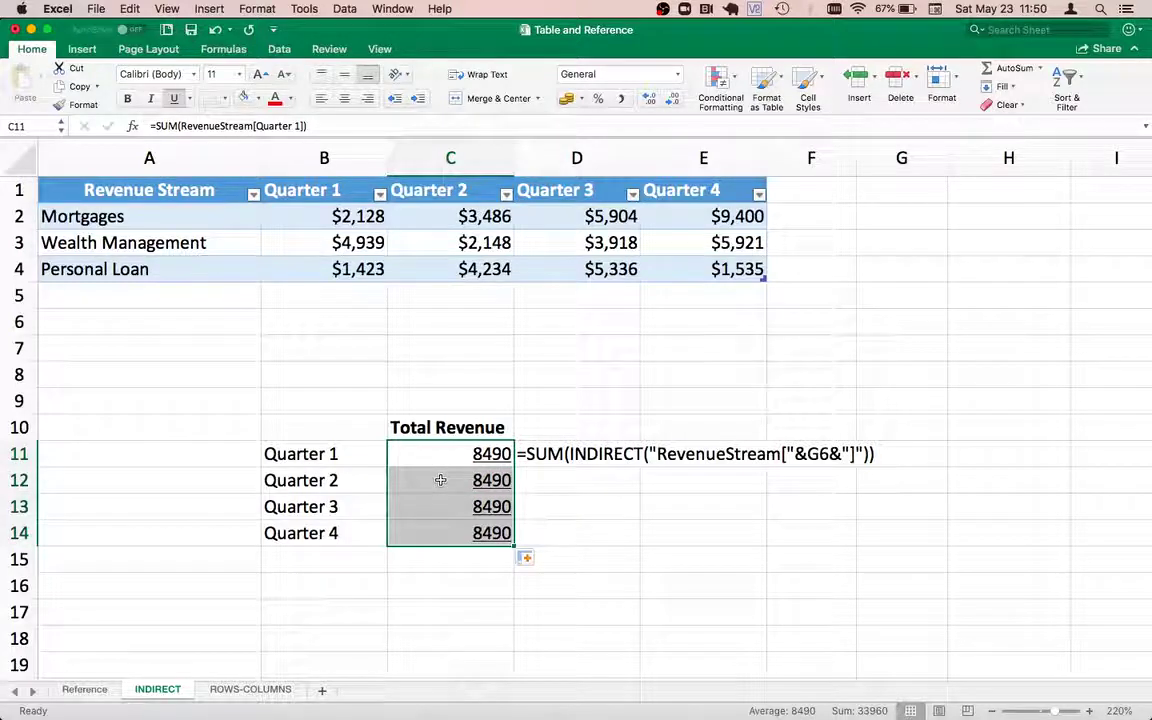
- Inspect the copied total formulas and examine which table column the formula in C12 references
key("Up")
key("Down")
key("Down")
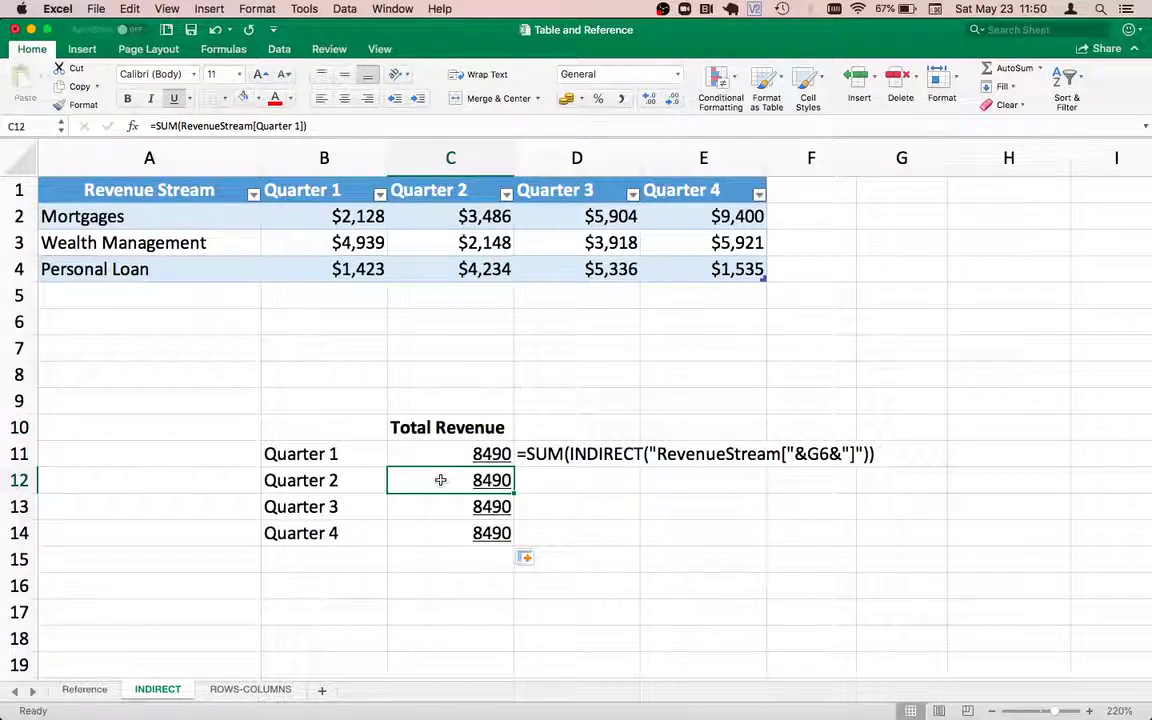
key("Down")
left_click(440, 480)
double_click(440, 480)
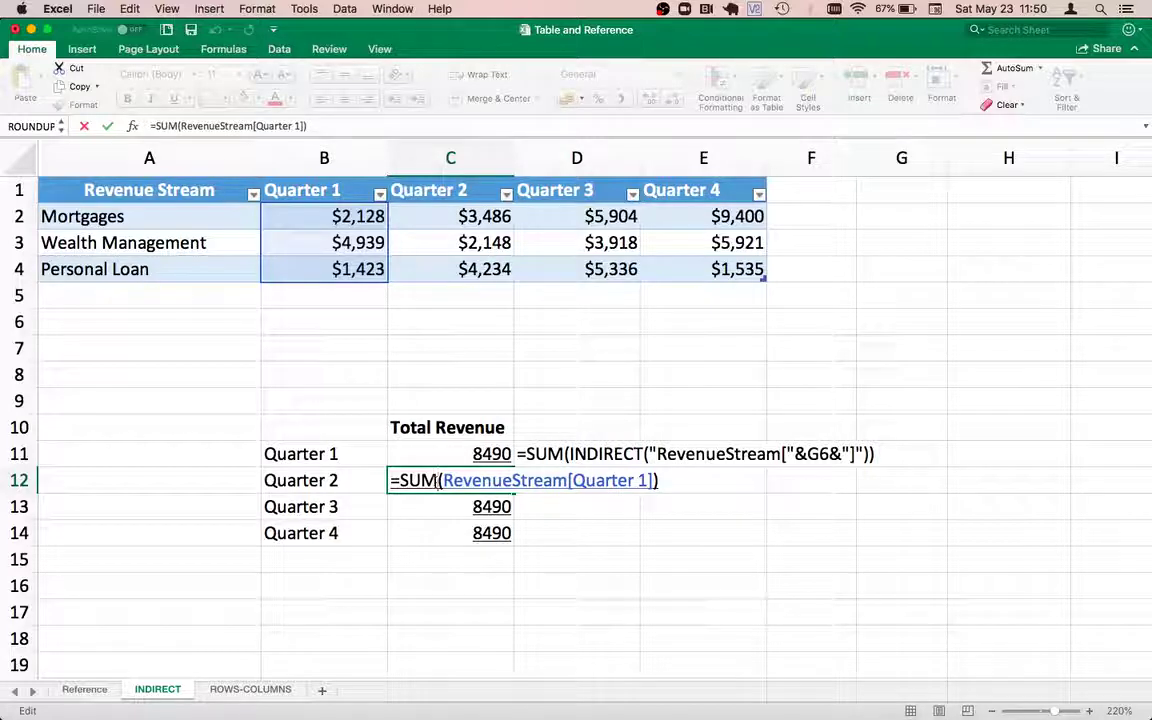
key("ctrl+Return")
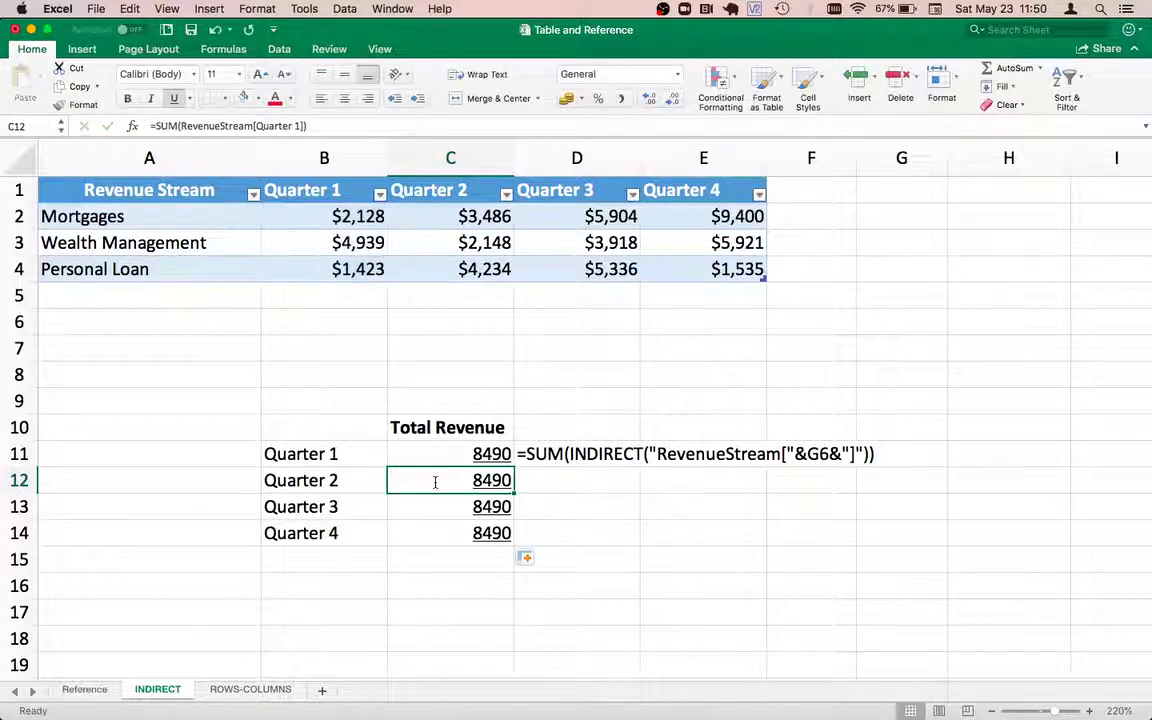
- Compare the quarter labels in B11:B14 with the revenue table's column headers
key("Right")
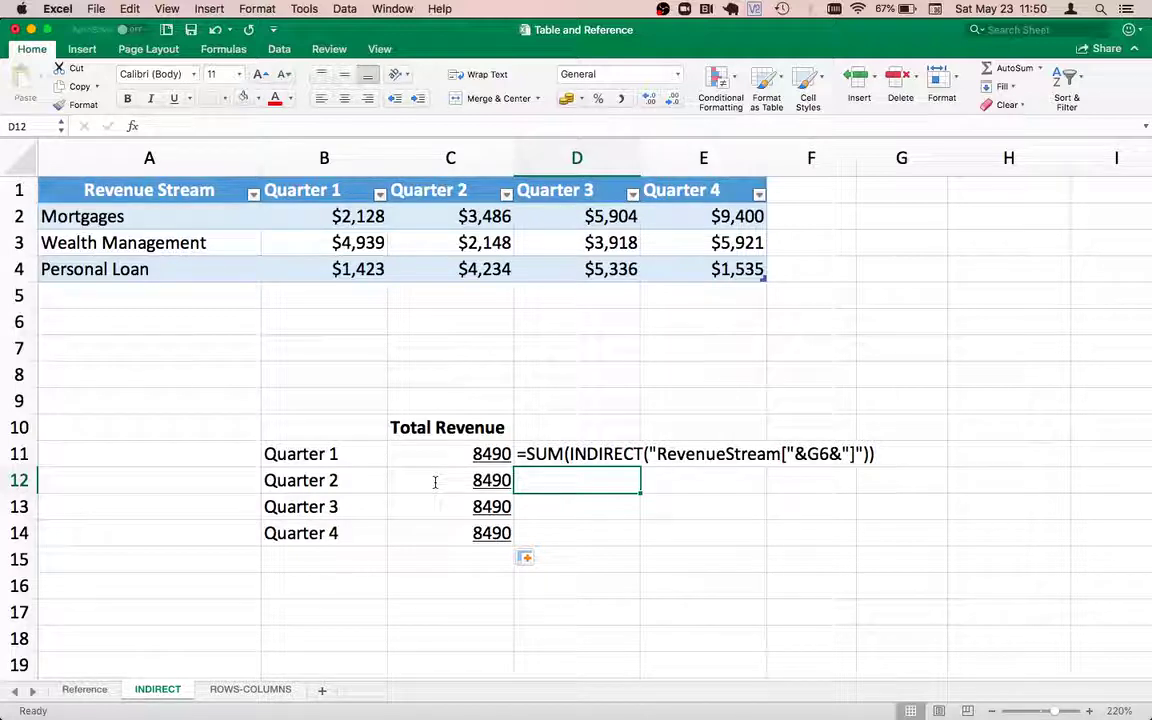
key("Left")
key("Left")
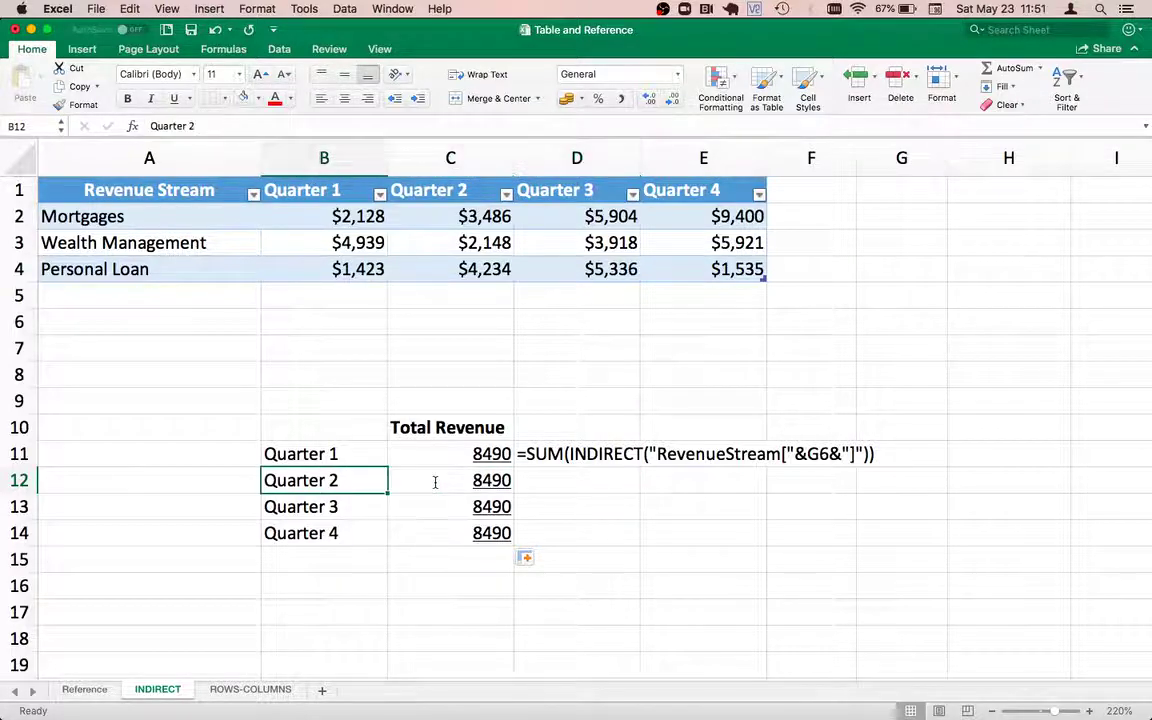
key("Up")
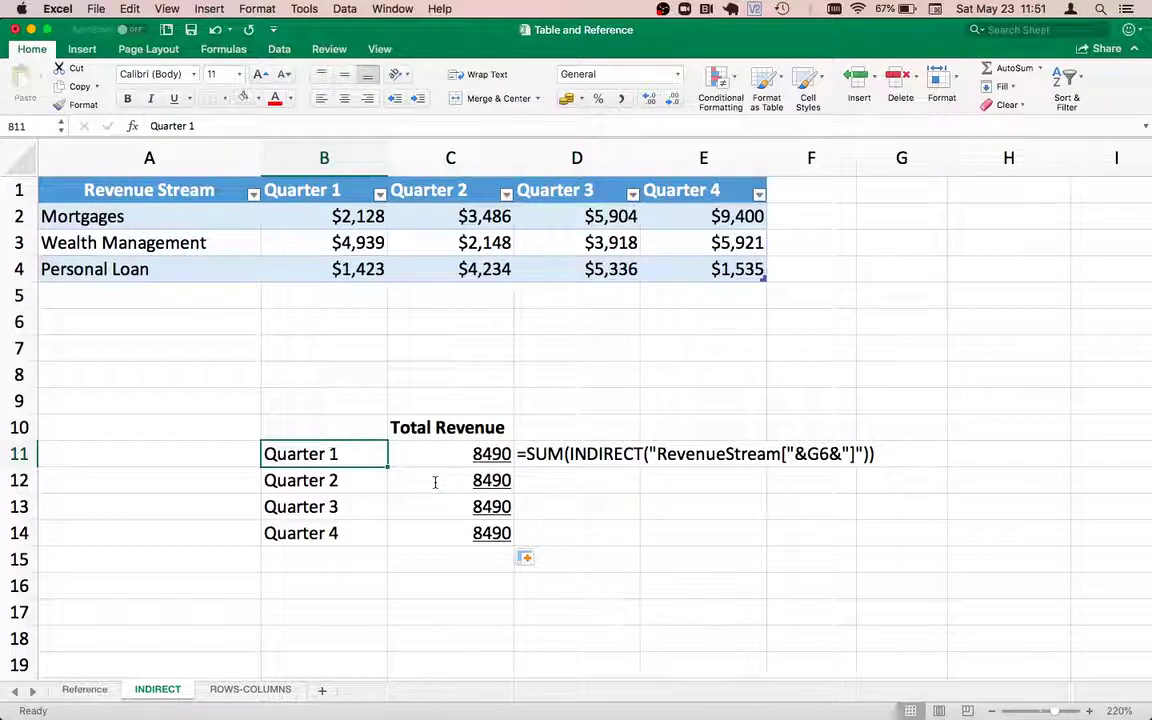
key("Down")
key("Down")
key("Down")
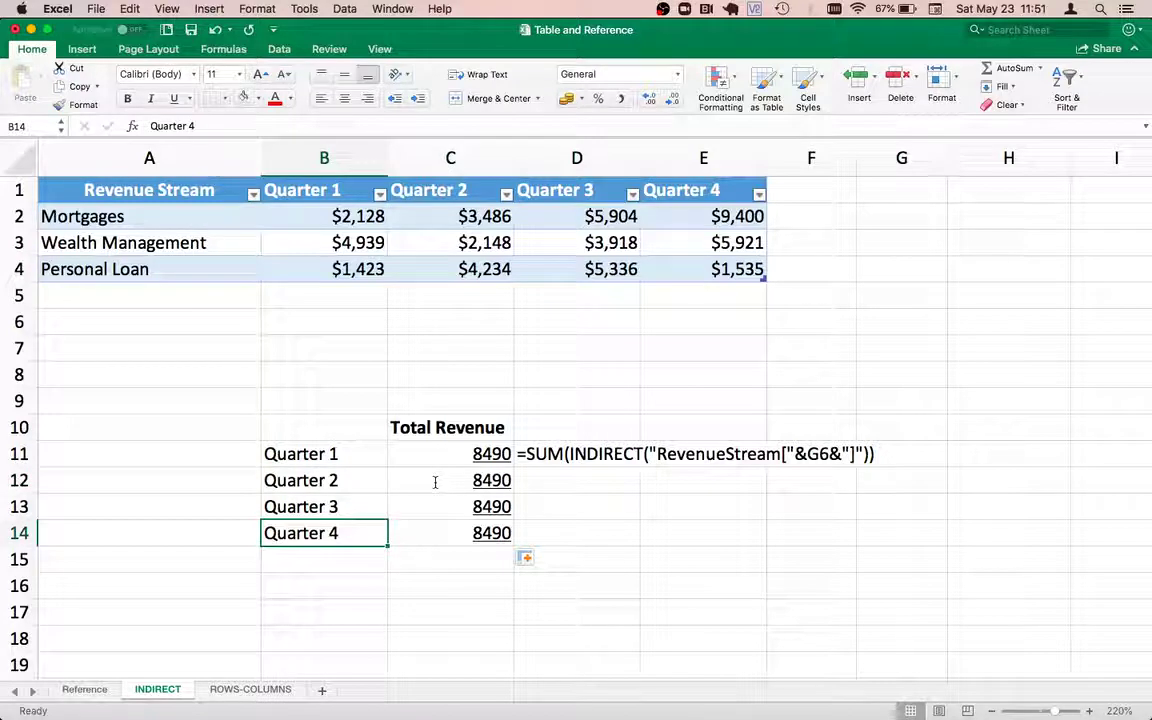
key("Up")
key("Up")
key("Up")
key("Down")
key("Down")
key("Down")
key("Up")
key("Up")
key("Up")
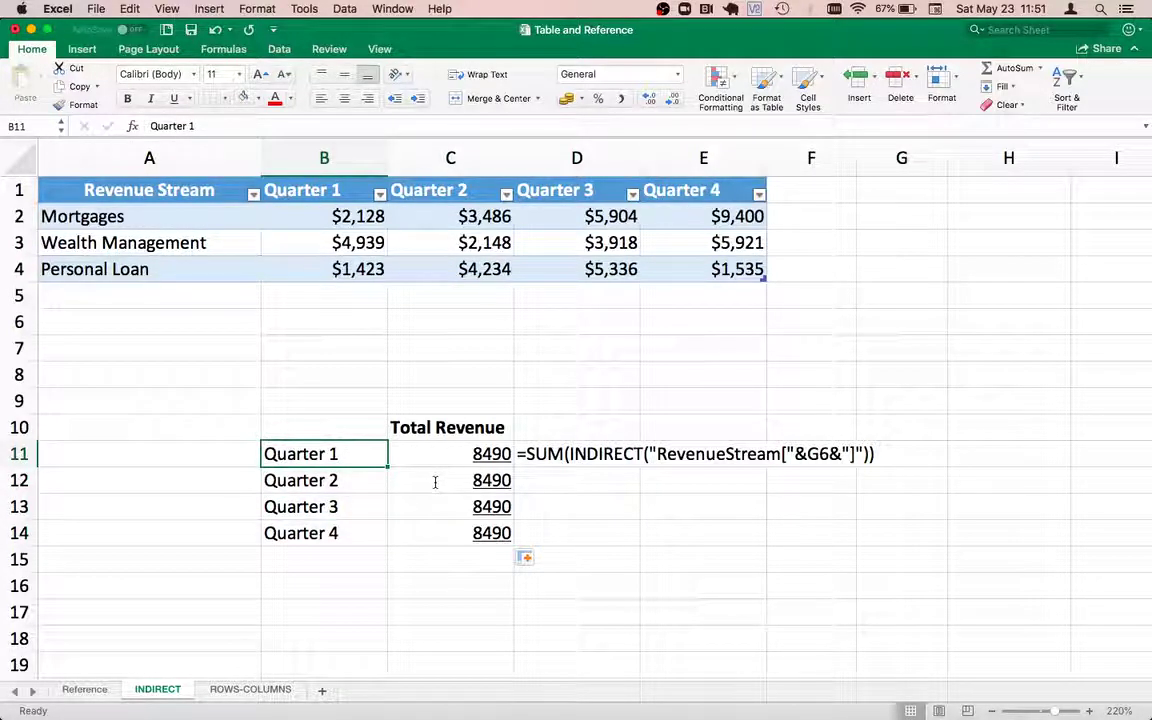
key("Up")
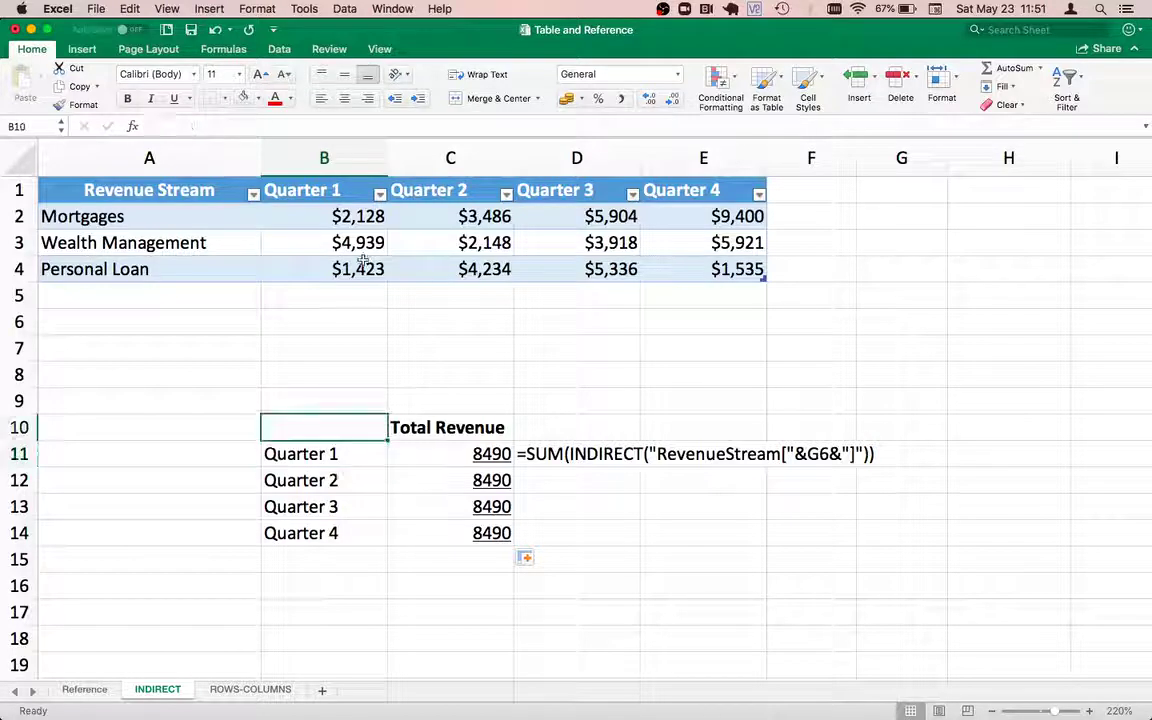
left_click(326, 189)
left_click(280, 458)
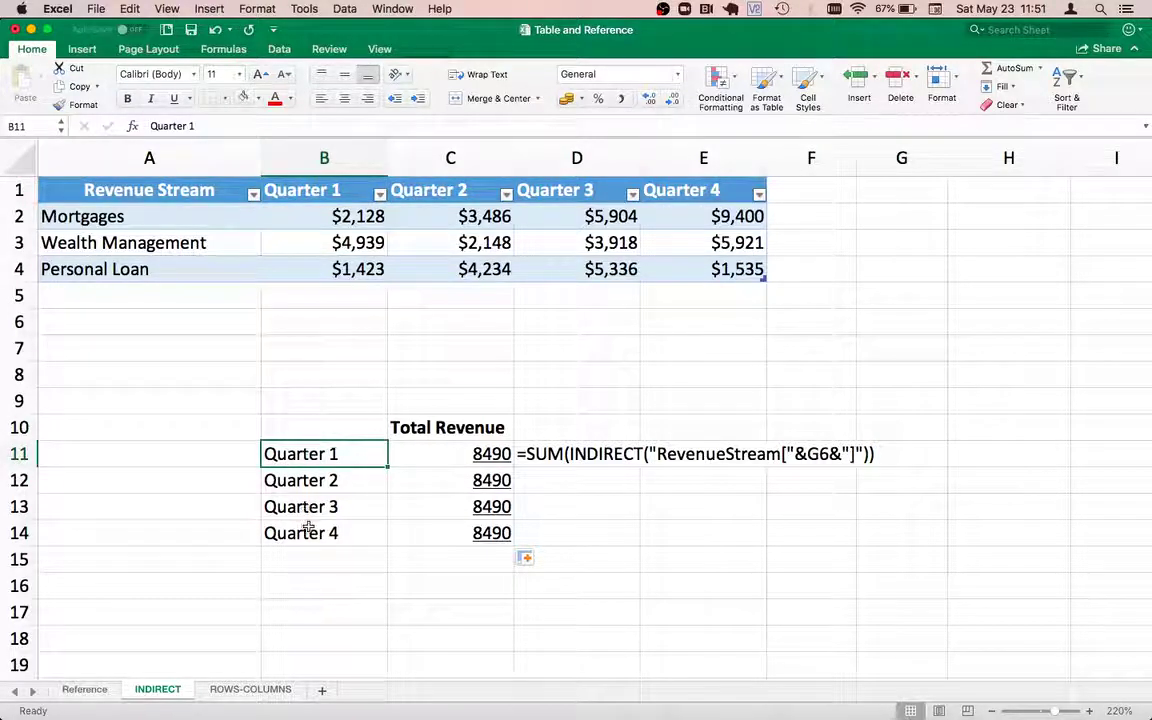
left_click(452, 194)
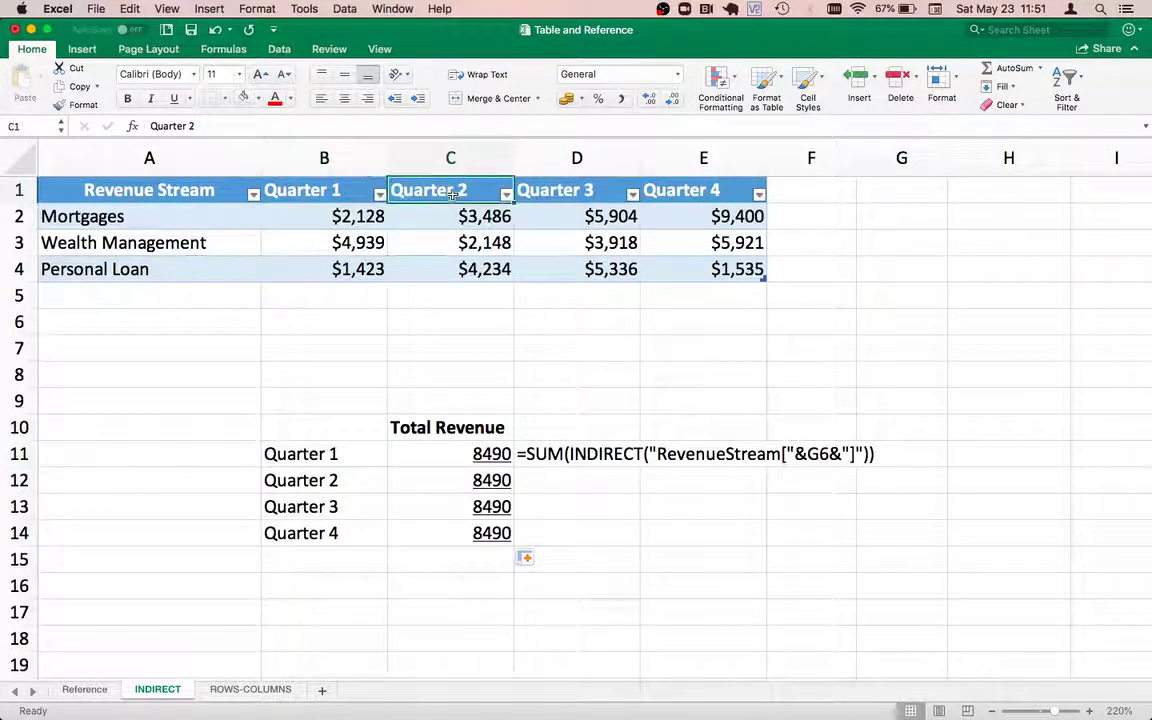
left_click(309, 454)
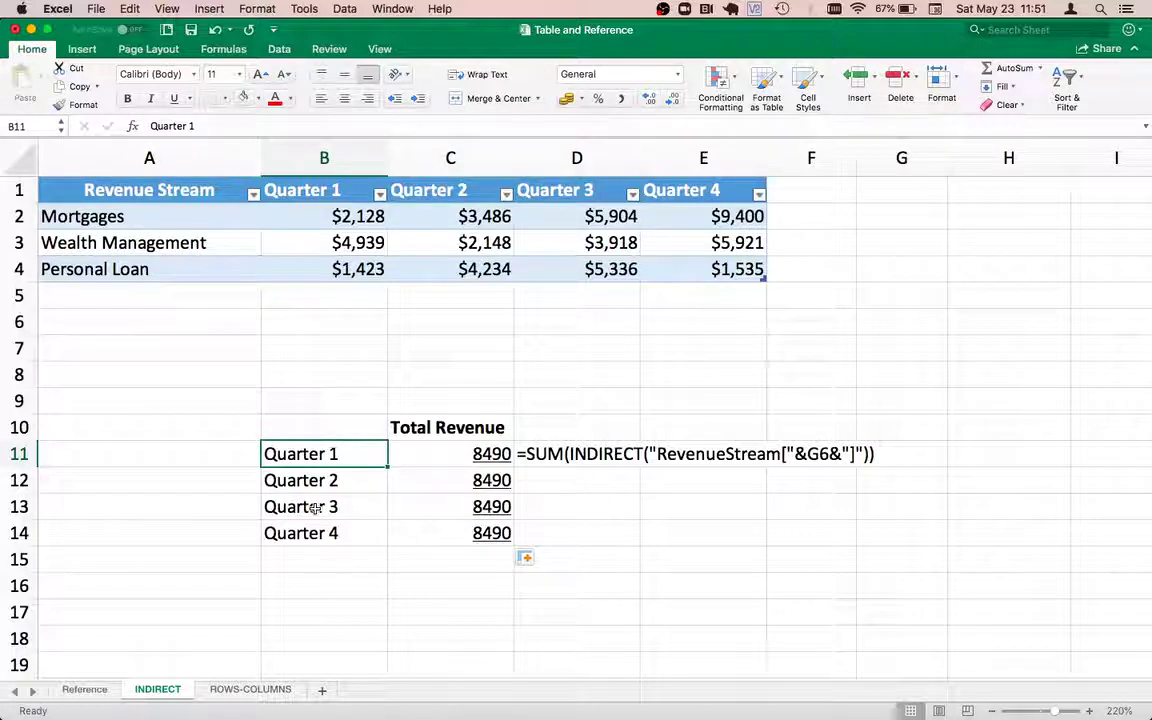
- Replace the RevenueStream[Quarter 1] argument of the SUM formula in C11 with an empty INDIRECT function
key("Right")
double_click(443, 455)
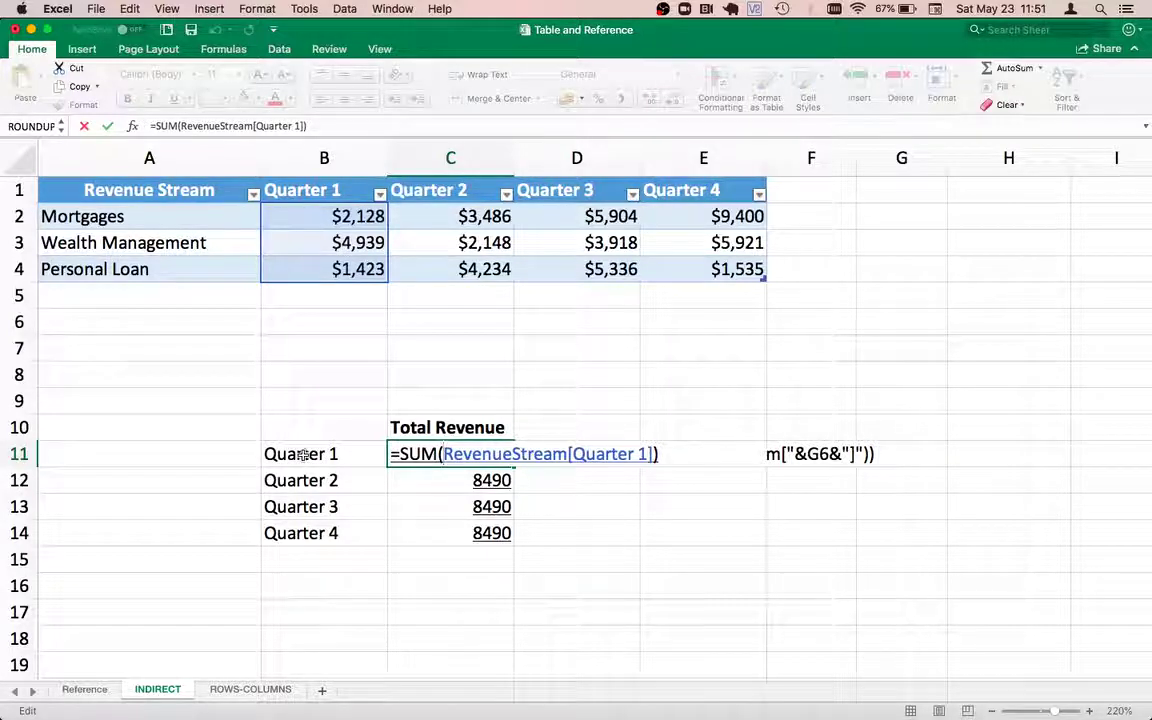
double_click(652, 454)
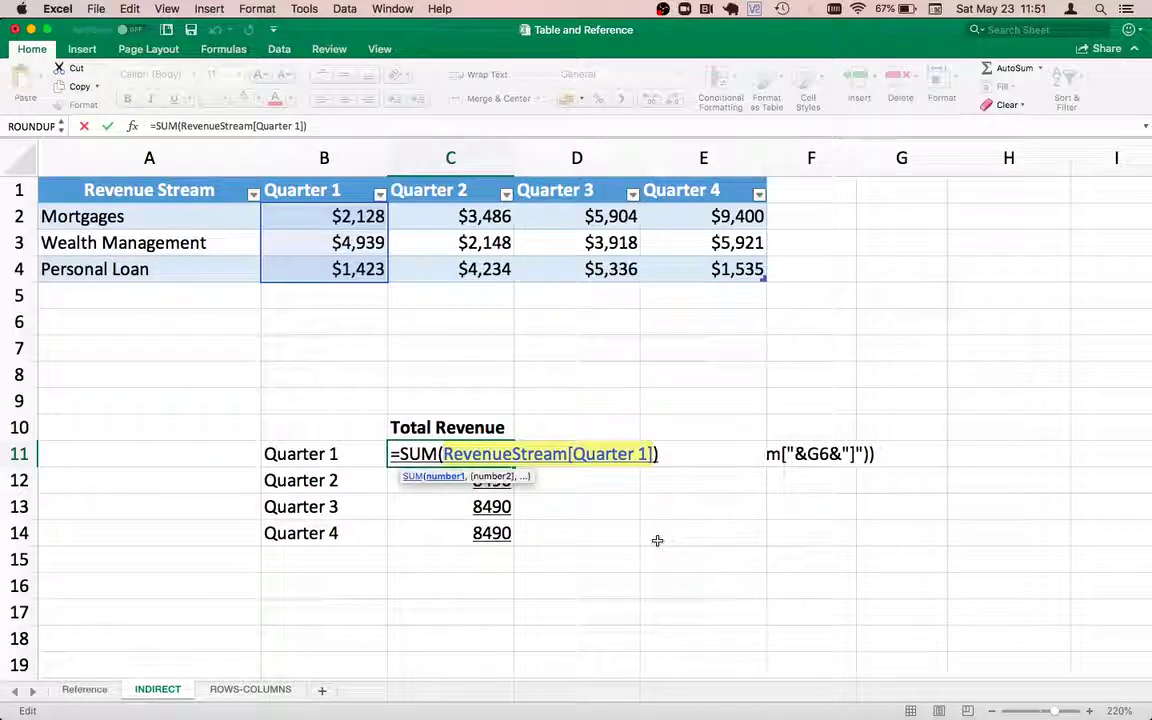
key("BackSpace")
type("indi")
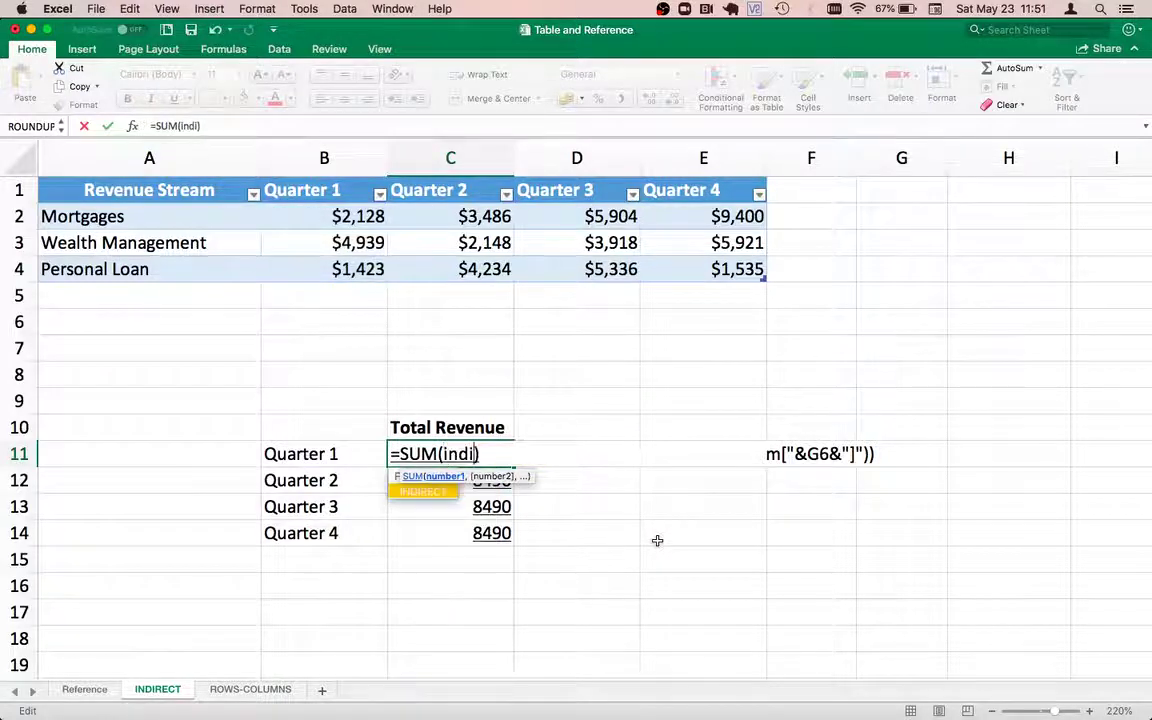
key("BackSpace")
key("BackSpace")
key("BackSpace")
key("BackSpace")
key("BackSpace")
type("(")
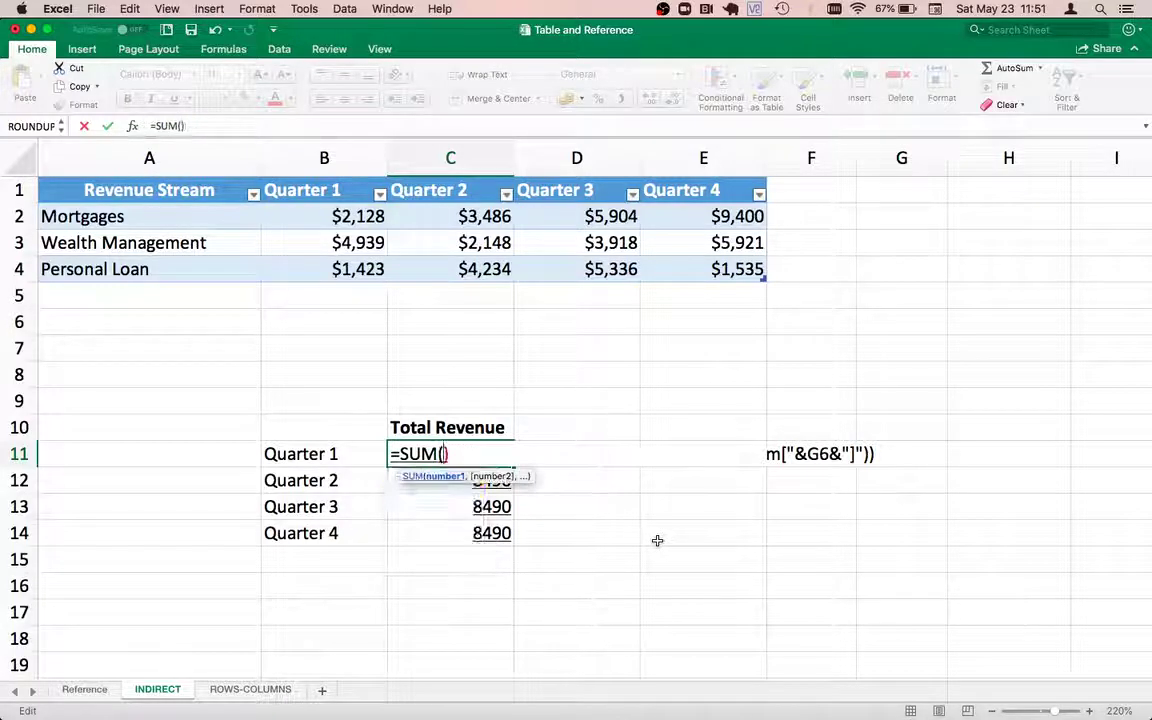
type("in")
key("BackSpace")
type("ndirect(")
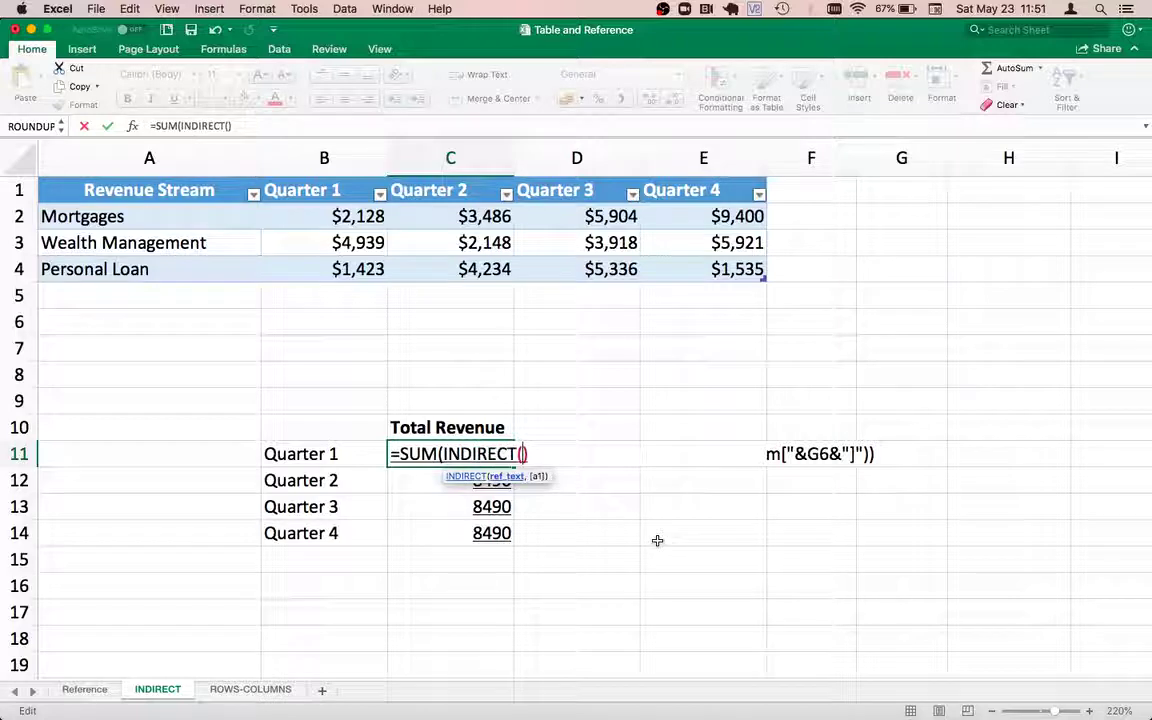
type(")")
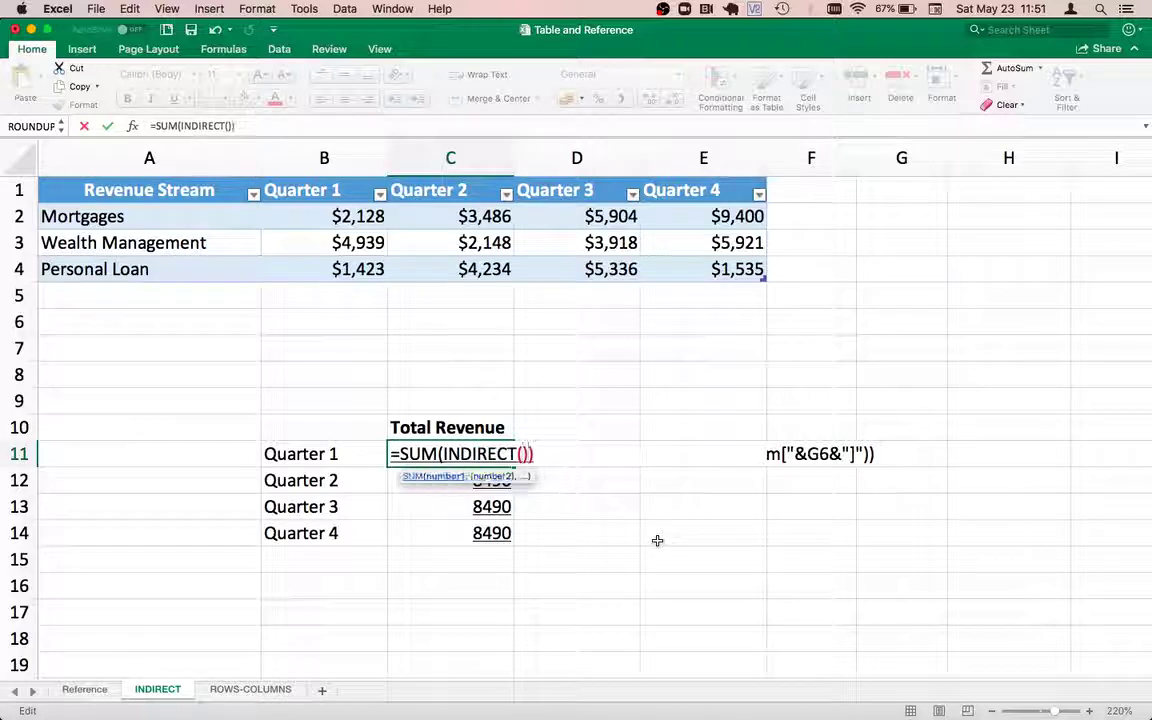
key("Left")
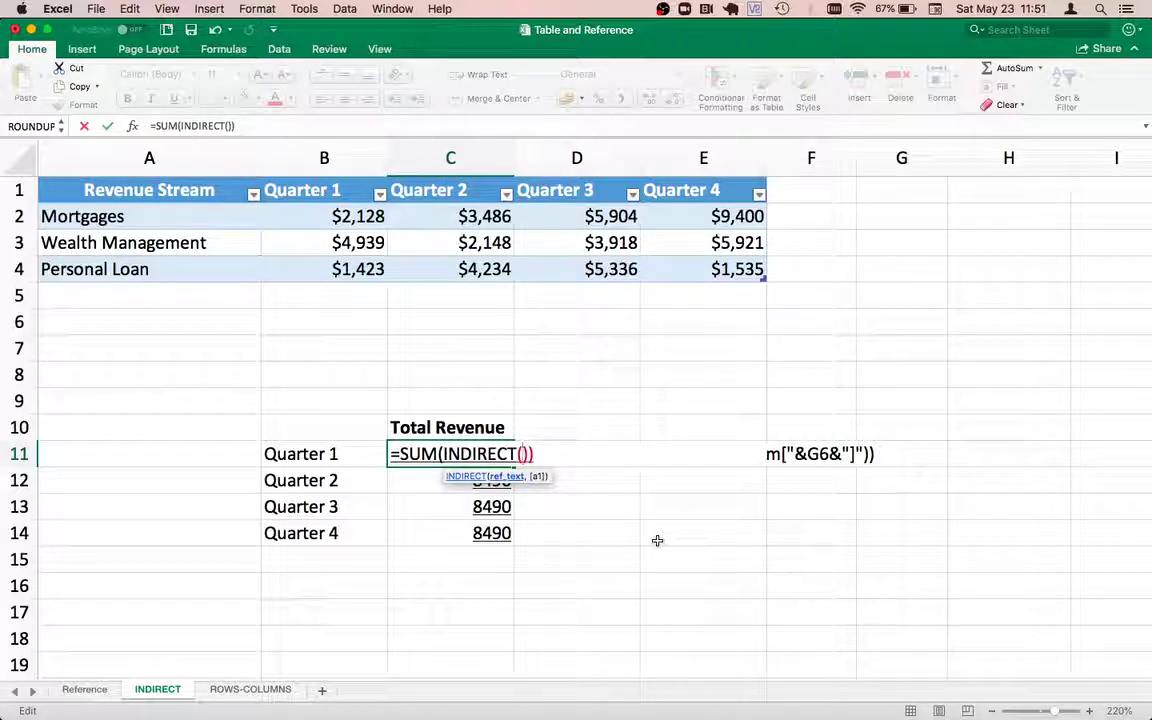
- Start the INDIRECT argument in C11 with the quoted text "RevenueStream["
type("\"")
type("Re")
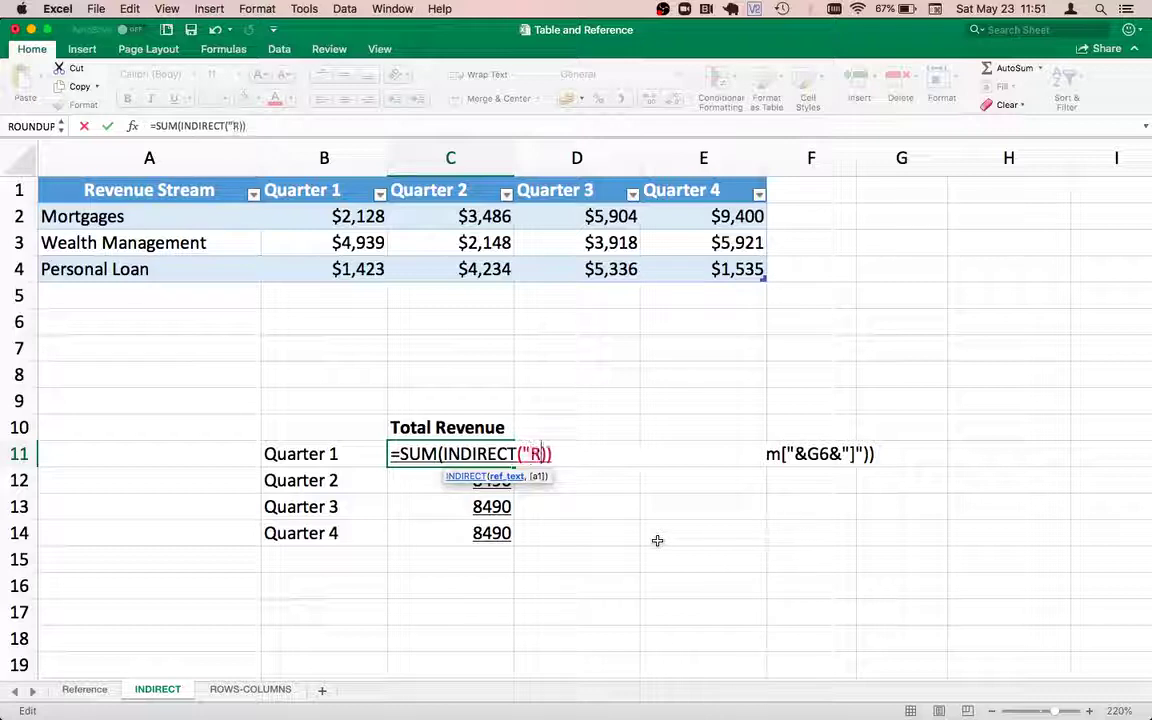
key("BackSpace")
type("evenu")
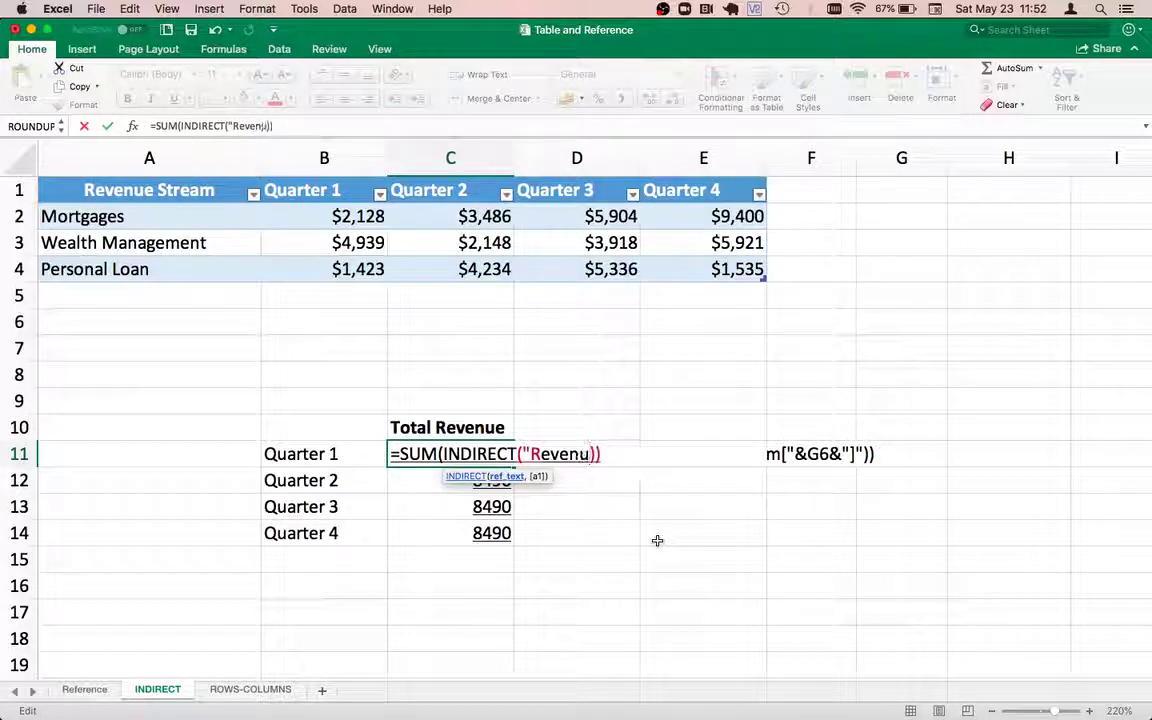
type("Strea")
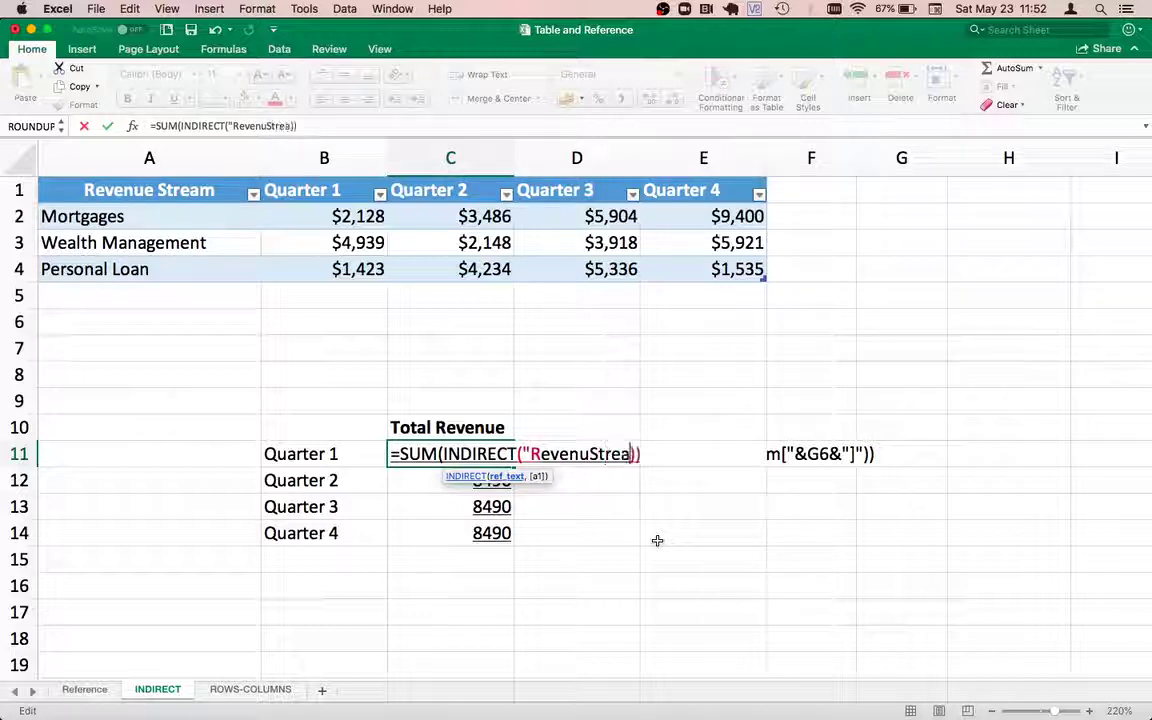
type("m")
key("BackSpace")
key("BackSpace")
key("BackSpace")
key("BackSpace")
key("BackSpace")
key("BackSpace")
type("eStream")
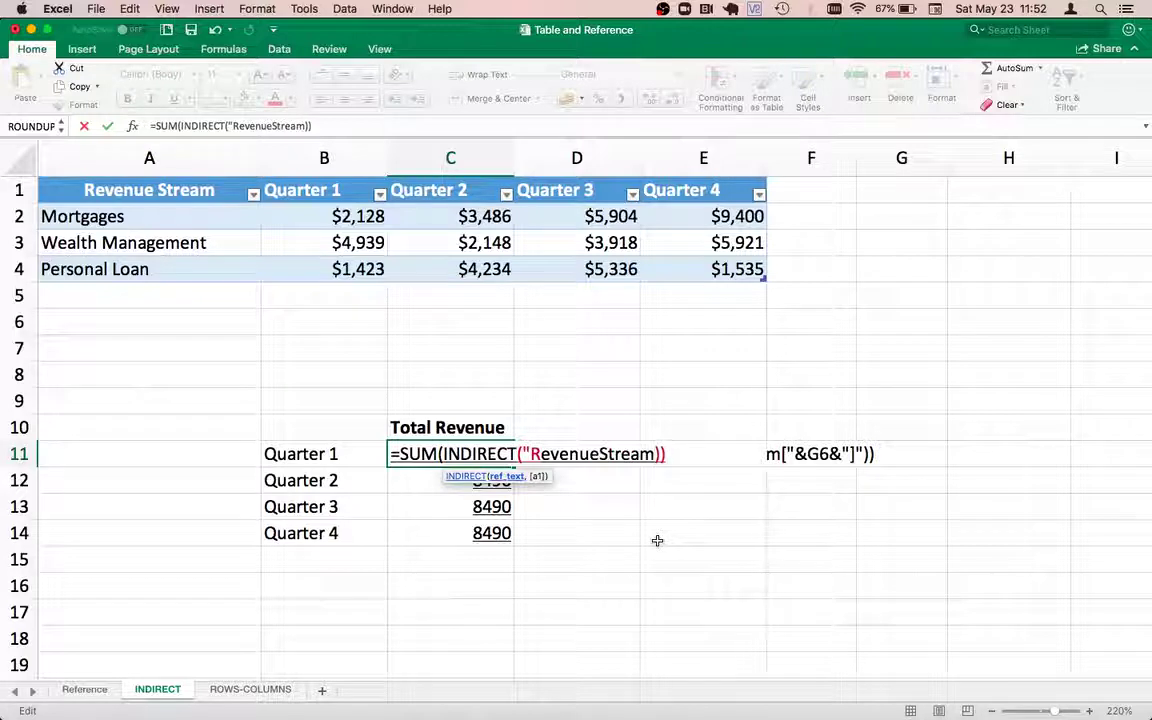
type("[\"")
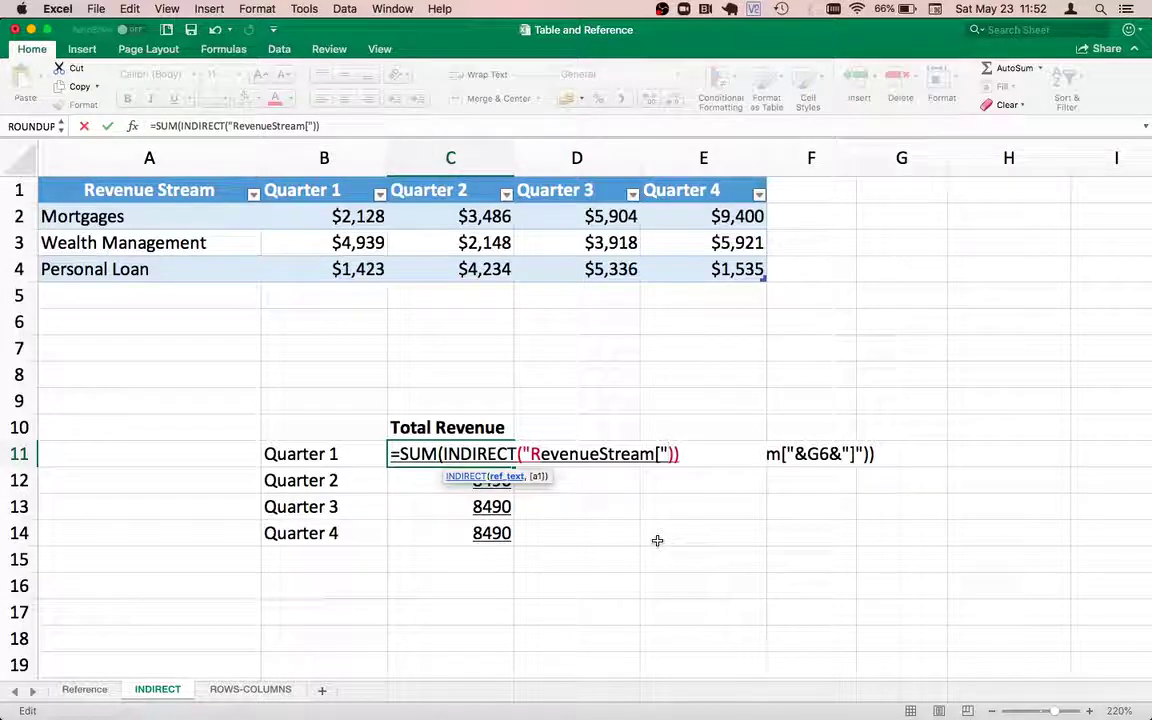
- Complete the C11 formula with a reference to the quarter label, making it =SUM(INDIRECT("RevenueStream["&B11&"]"))
type("&")
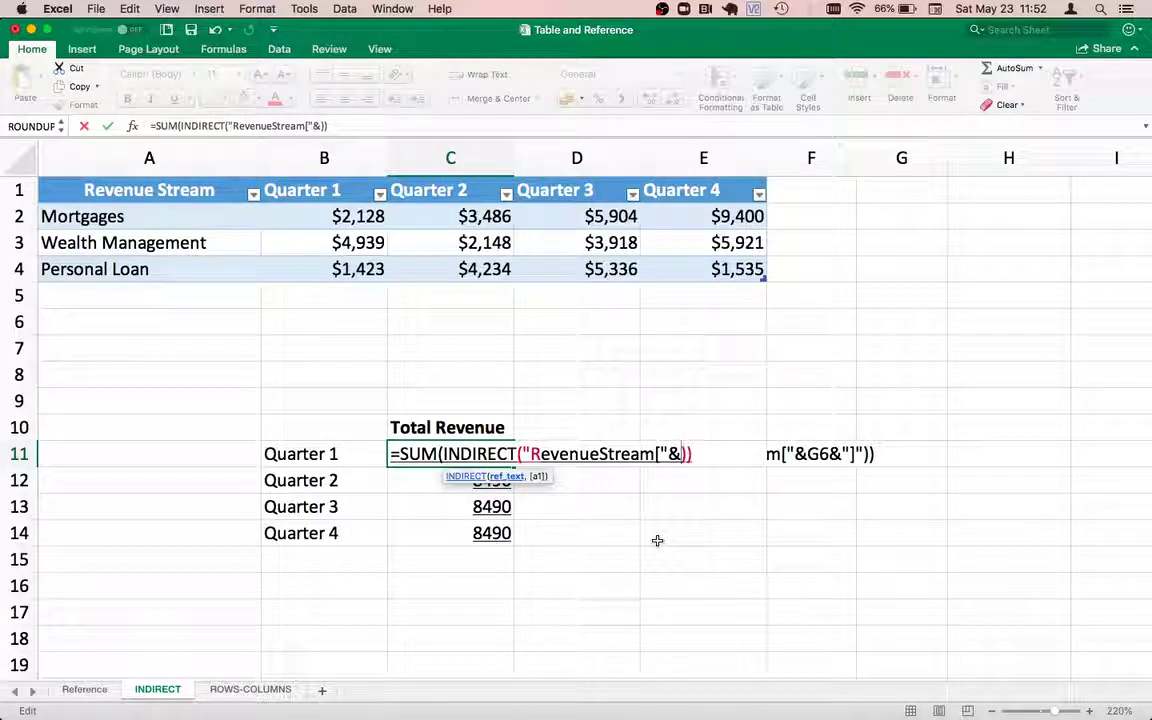
left_click(332, 454)
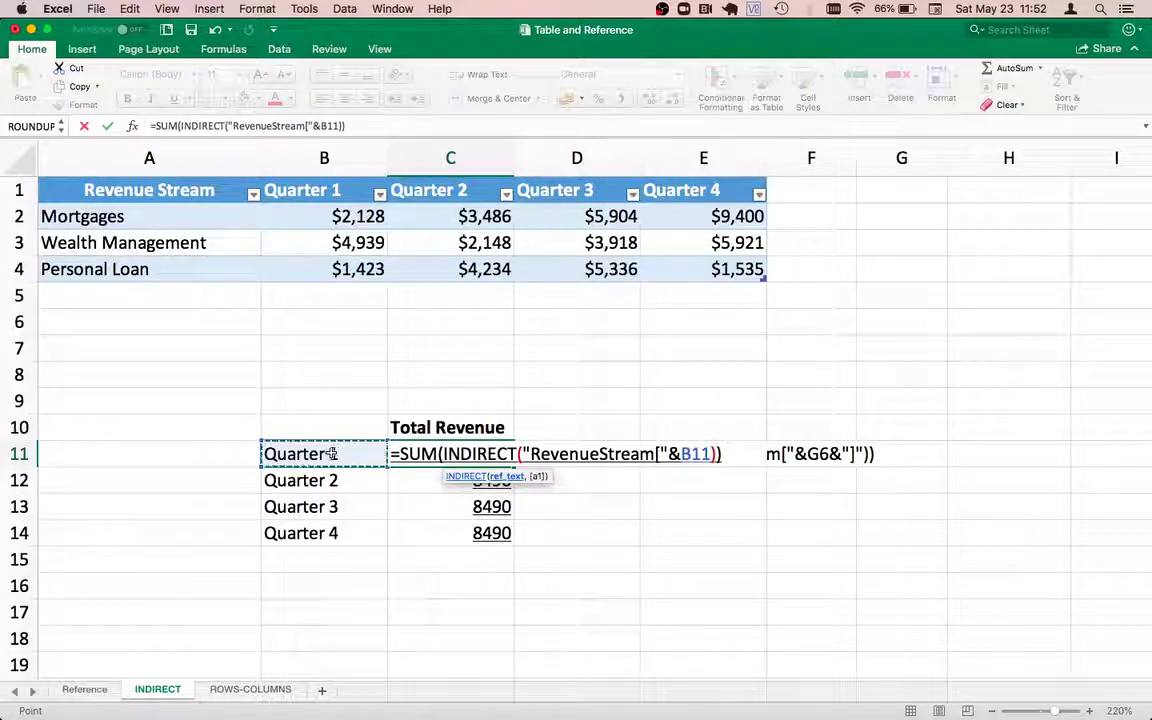
type("&\"")
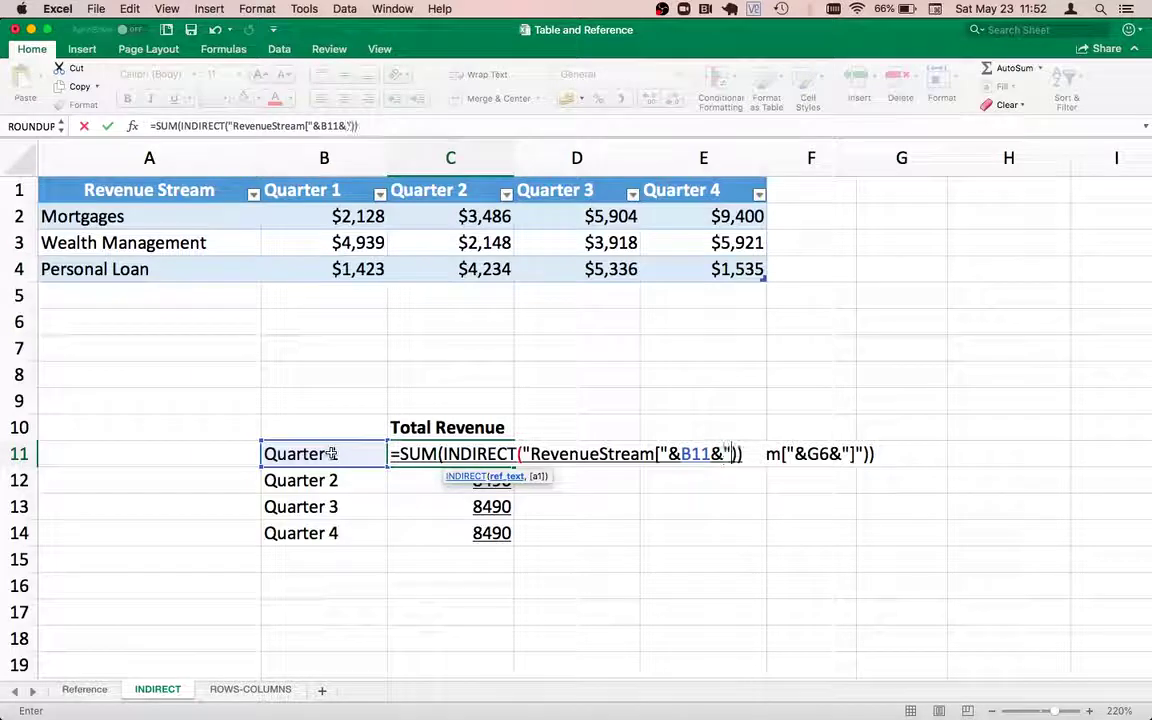
type("]")
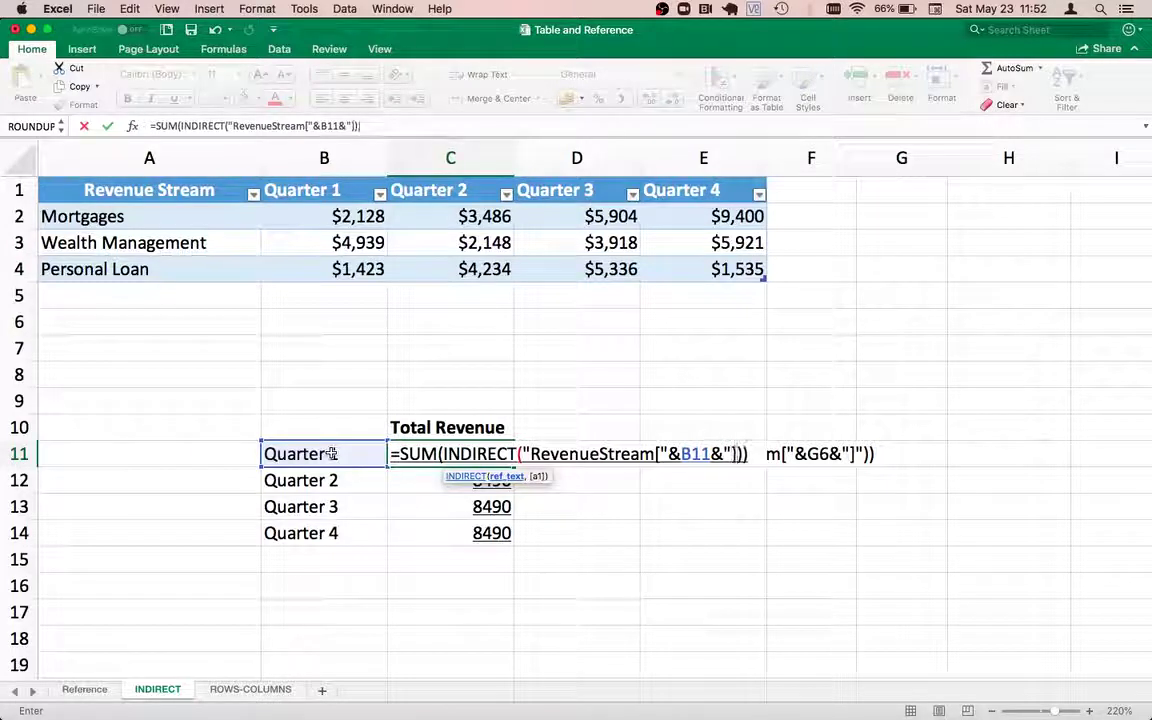
type("\"")
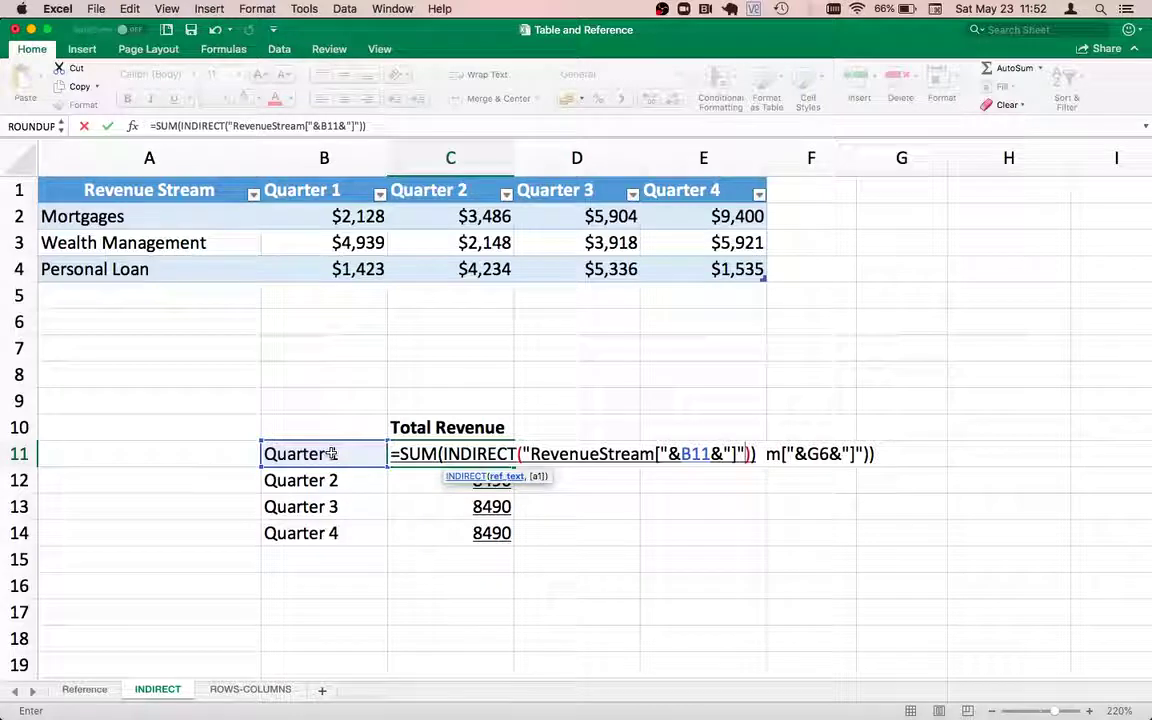
key("Return")
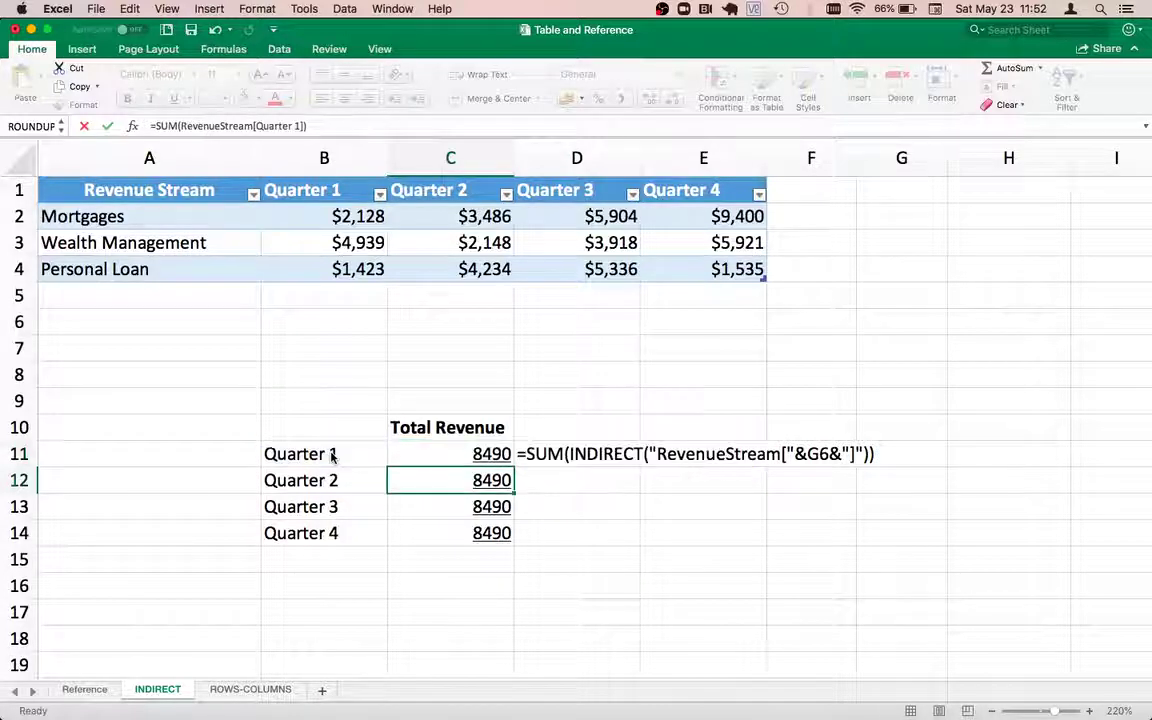
- Copy the INDIRECT formula in C11 down through C14, and check the copied formula in C12 against the quarter labels in B12:B14
key("Up")
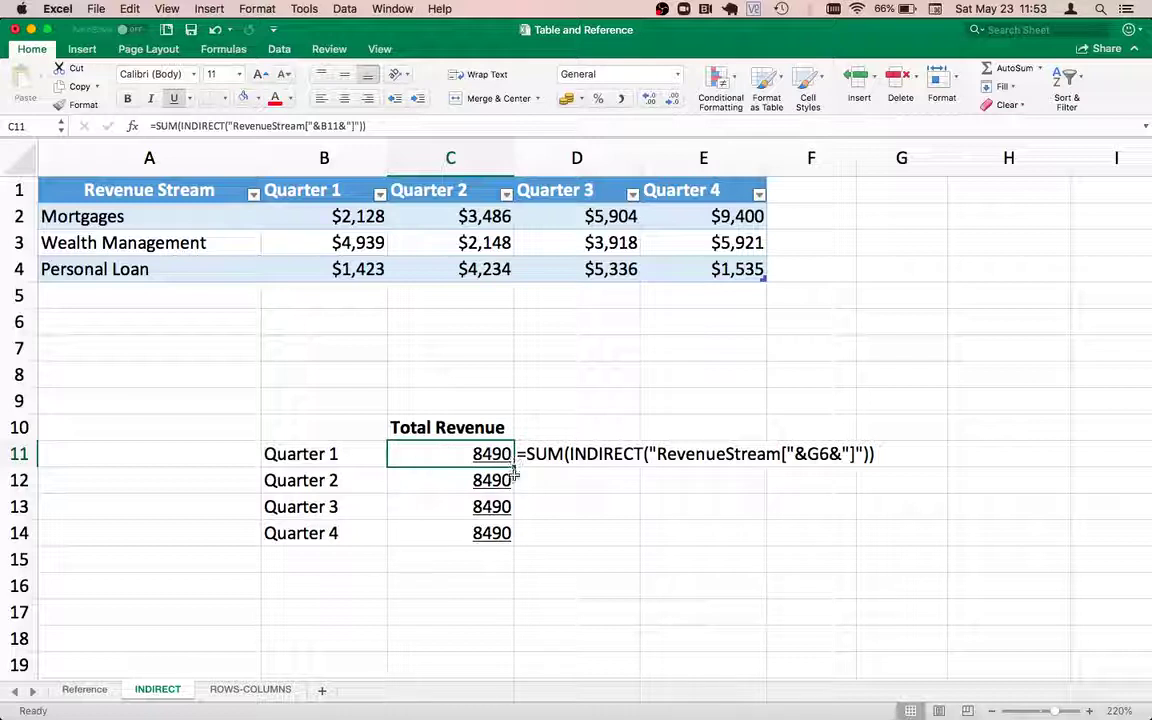
left_click_drag(514, 467, 494, 540)
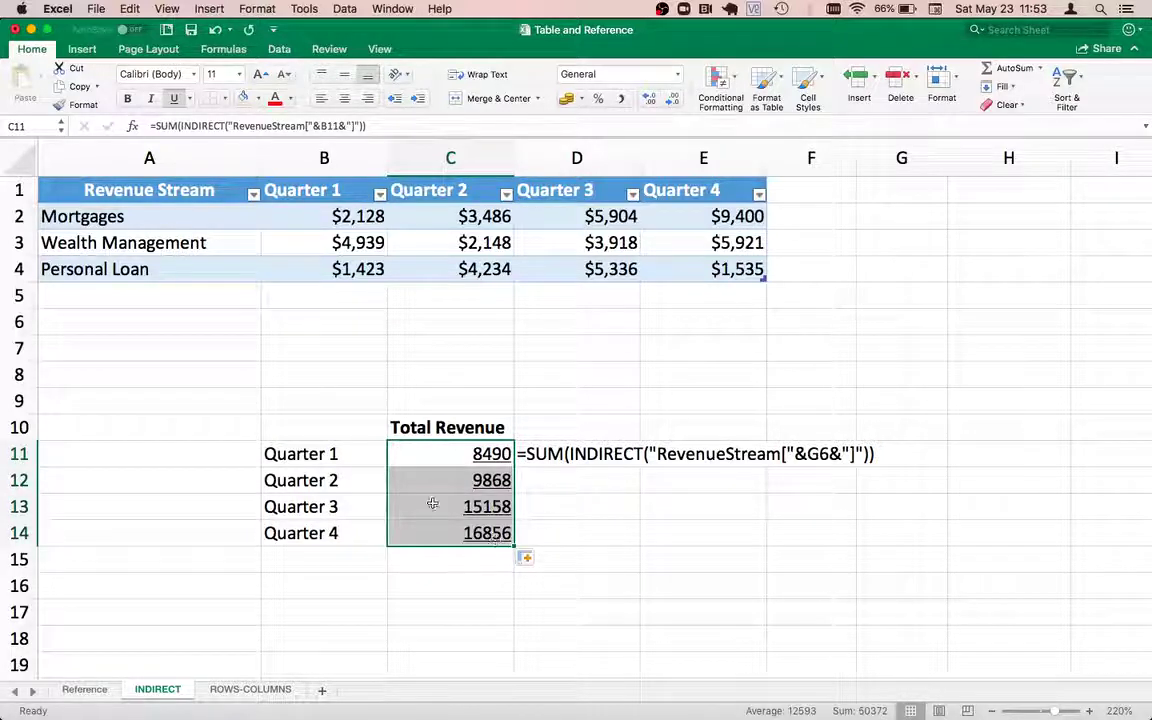
left_click(394, 481)
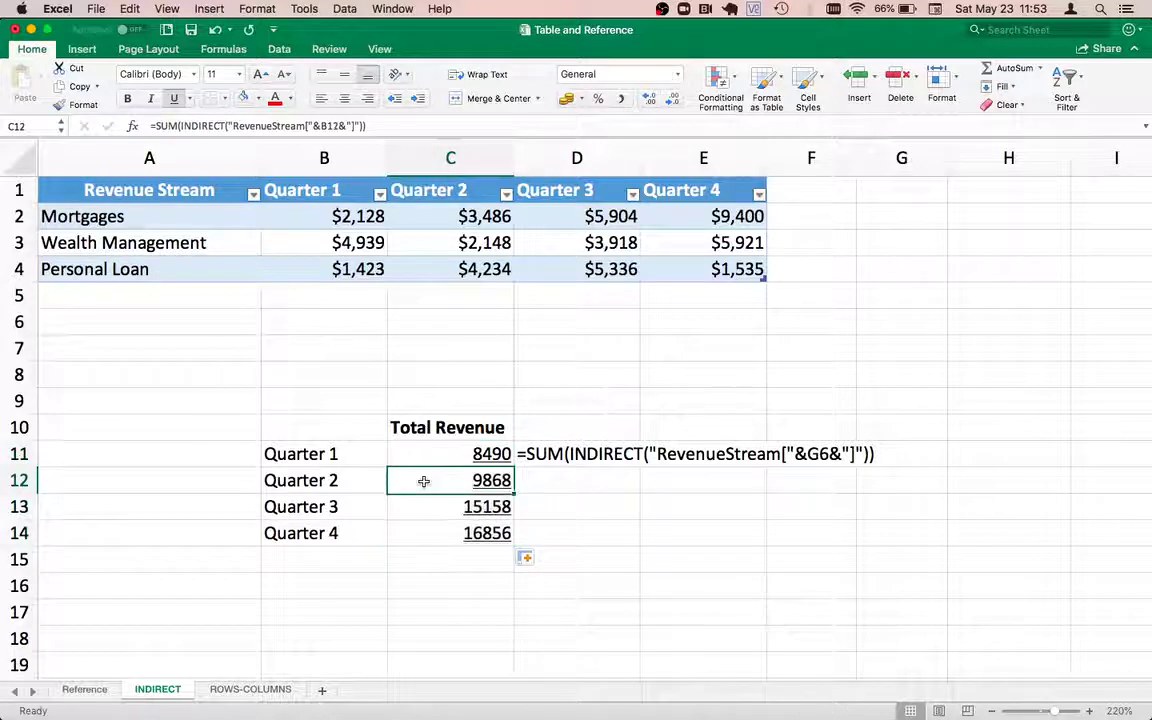
left_click(286, 484)
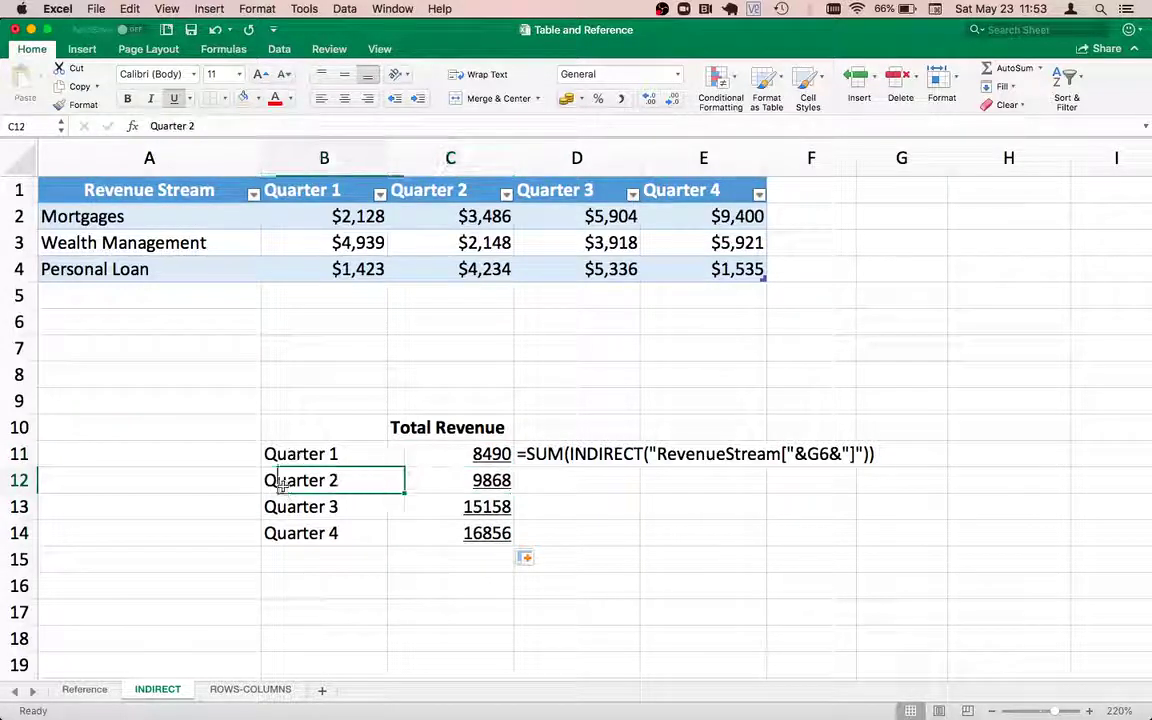
left_click(280, 507)
left_click(288, 538)
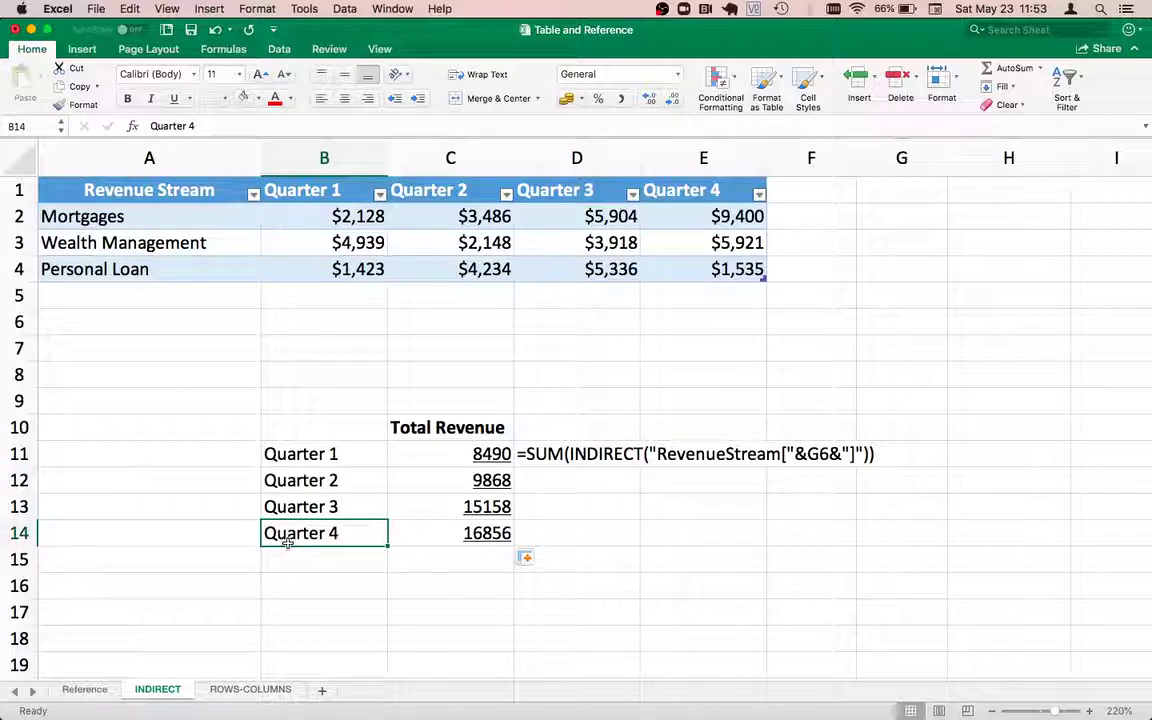
- Examine which label cell the INDIRECT formula in C12 references, leaving the formula as it is
left_click(436, 481)
double_click(436, 481)
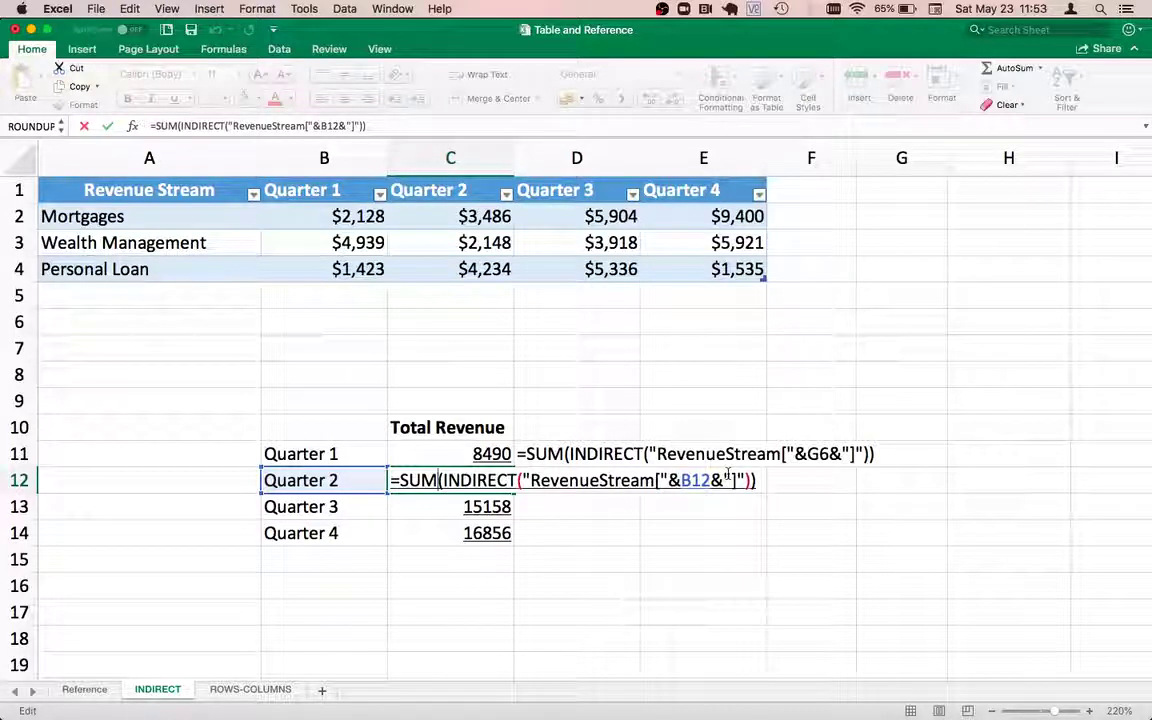
key("Left")
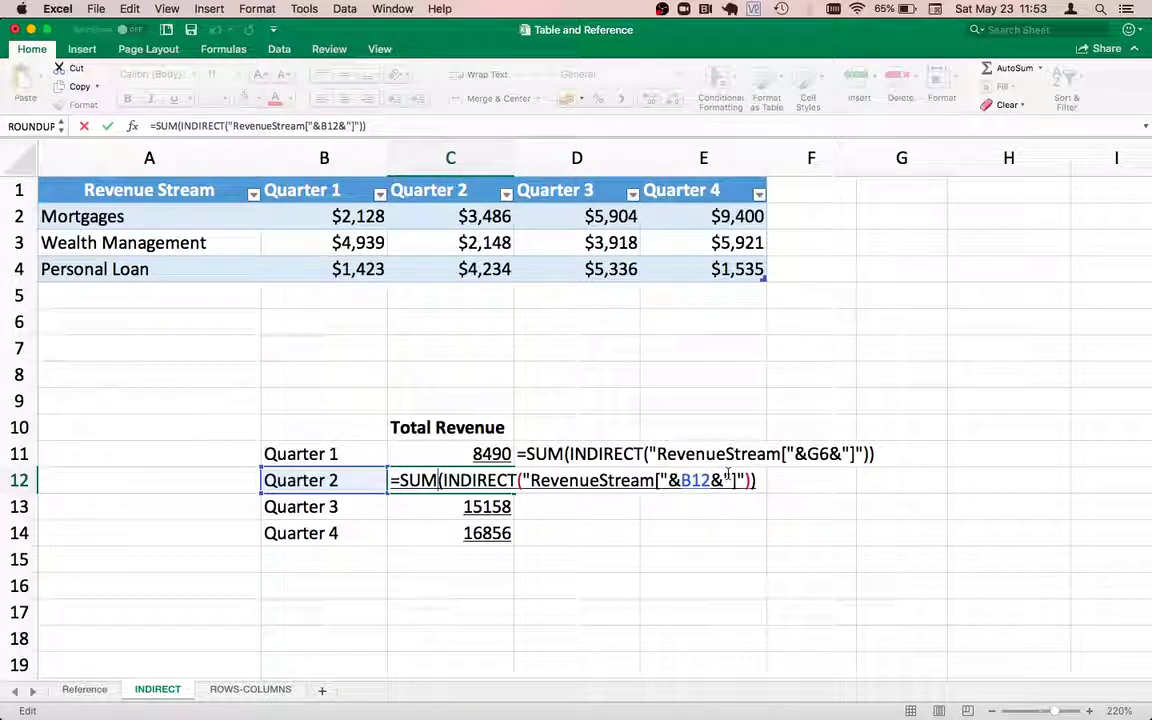
key("Return")
- Swap two quarter labels by entering Quarter 3 in B12 and Quarter 2 in B13
key("Up")
key("Left")
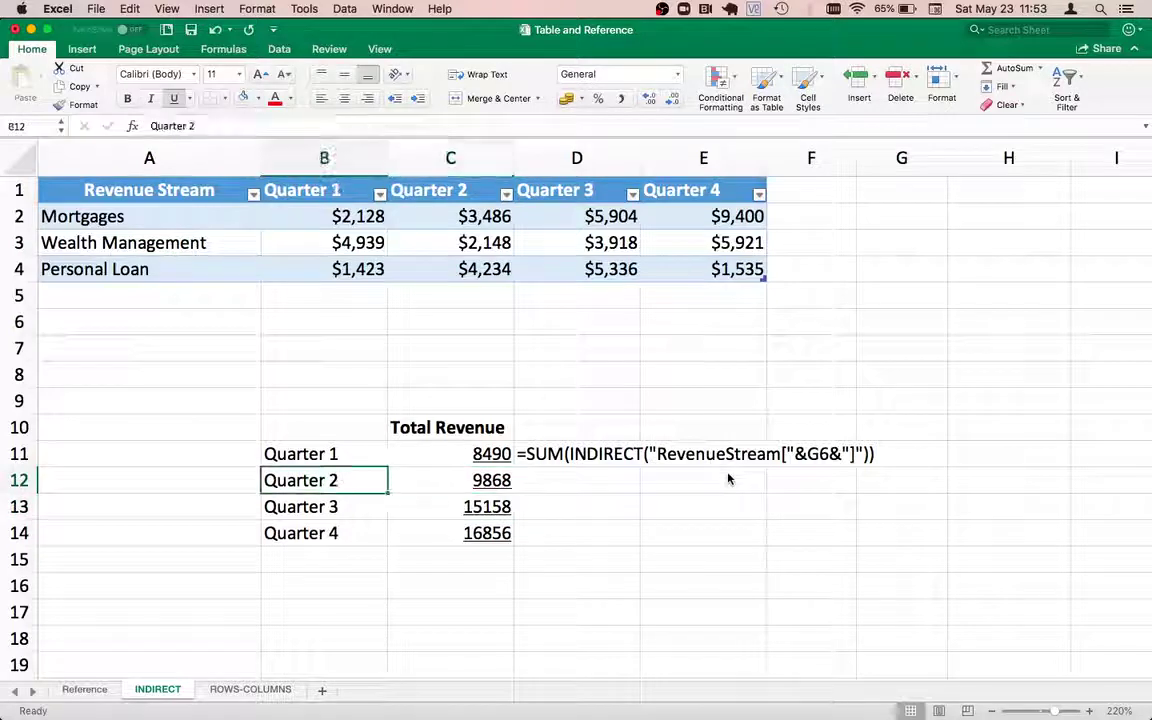
type("Qua")
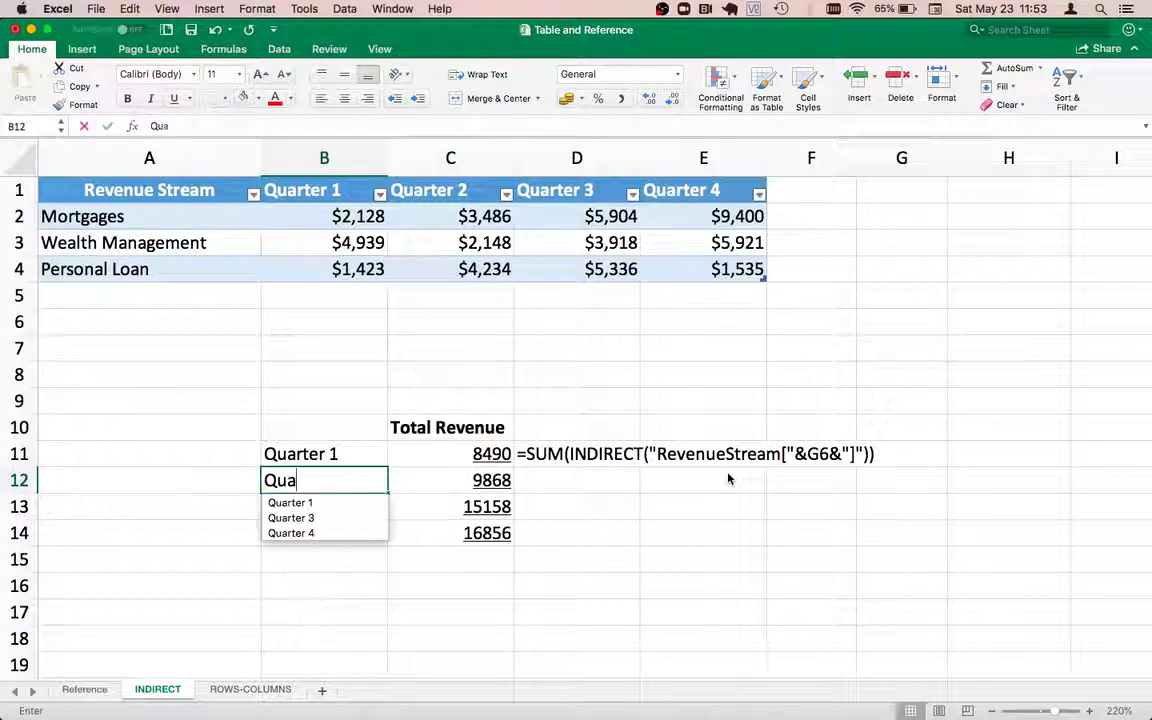
type("rter 3")
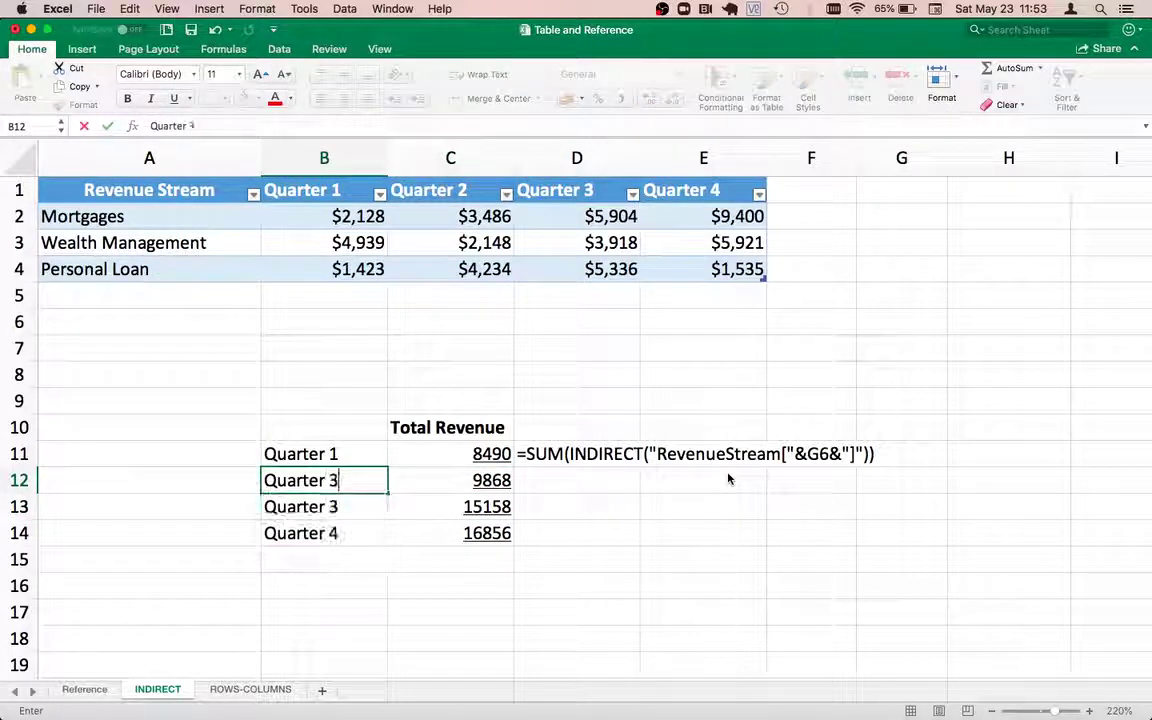
key("Return")
type("Quarte ")
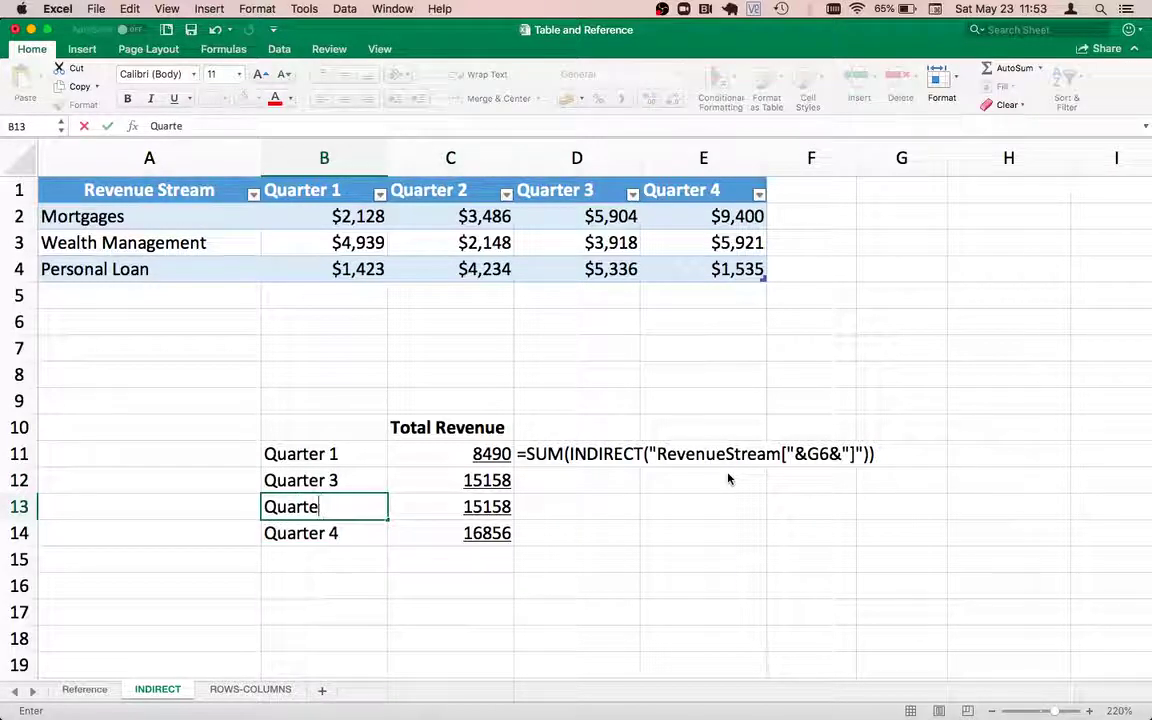
type("r 2")
key("Return")
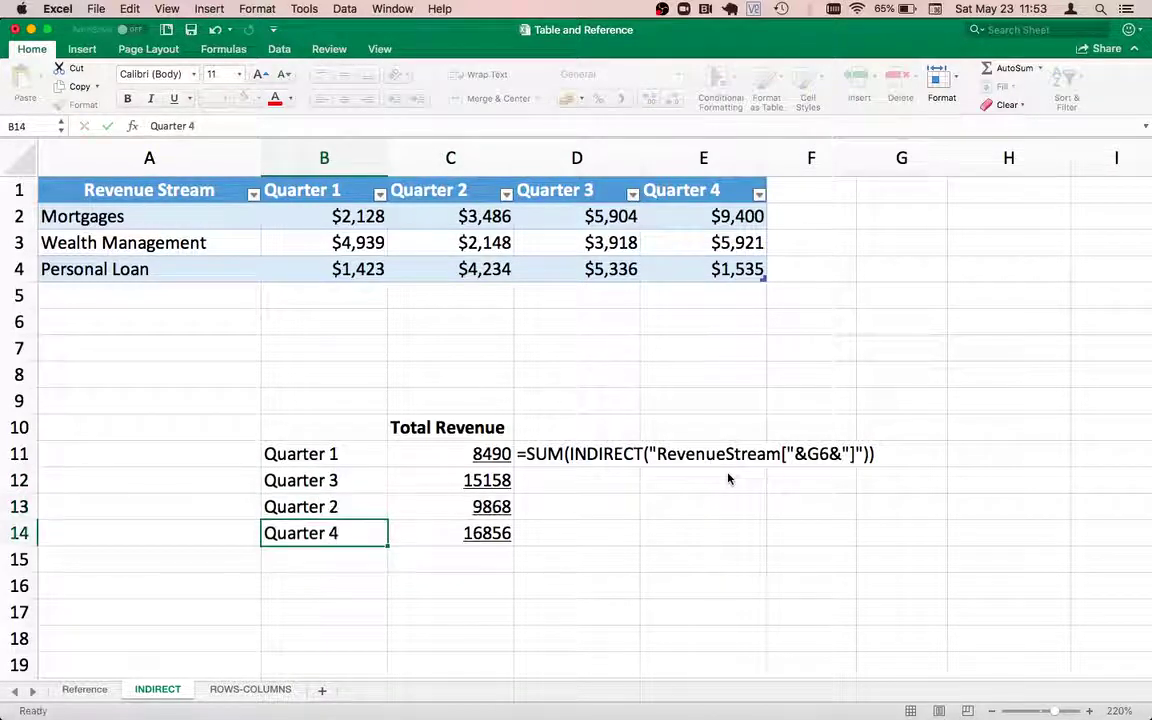